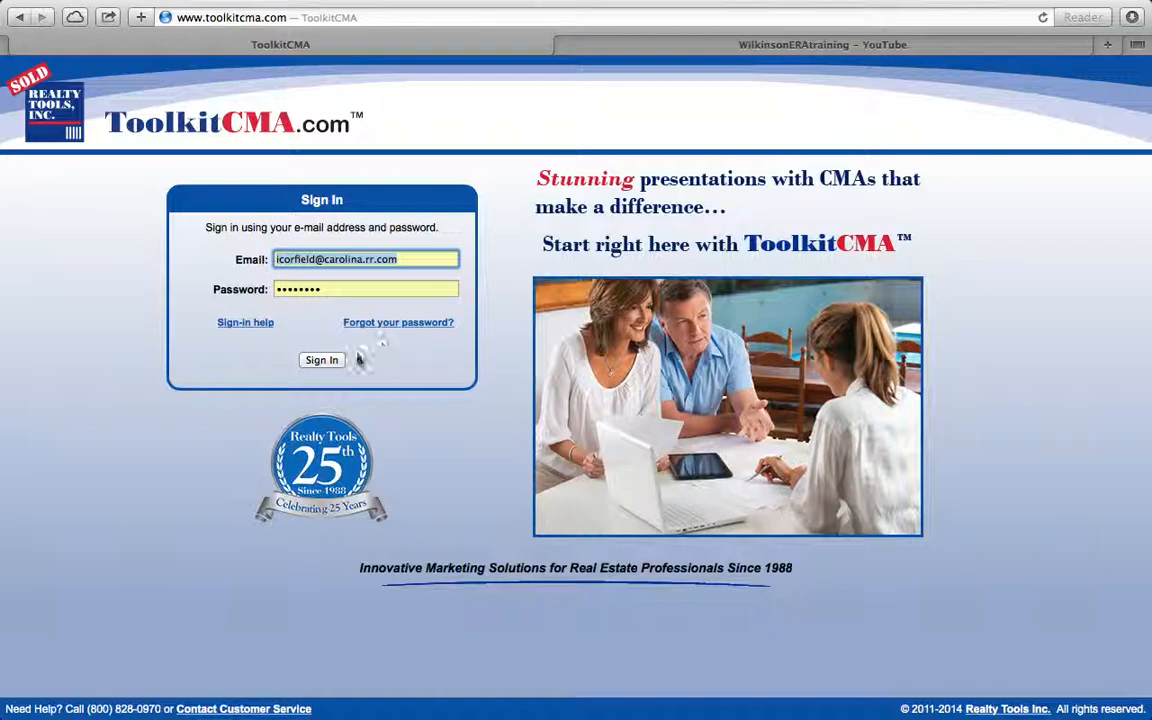
Sign in to ToolkitCMA with the account e-mail and password.
click(320, 361)
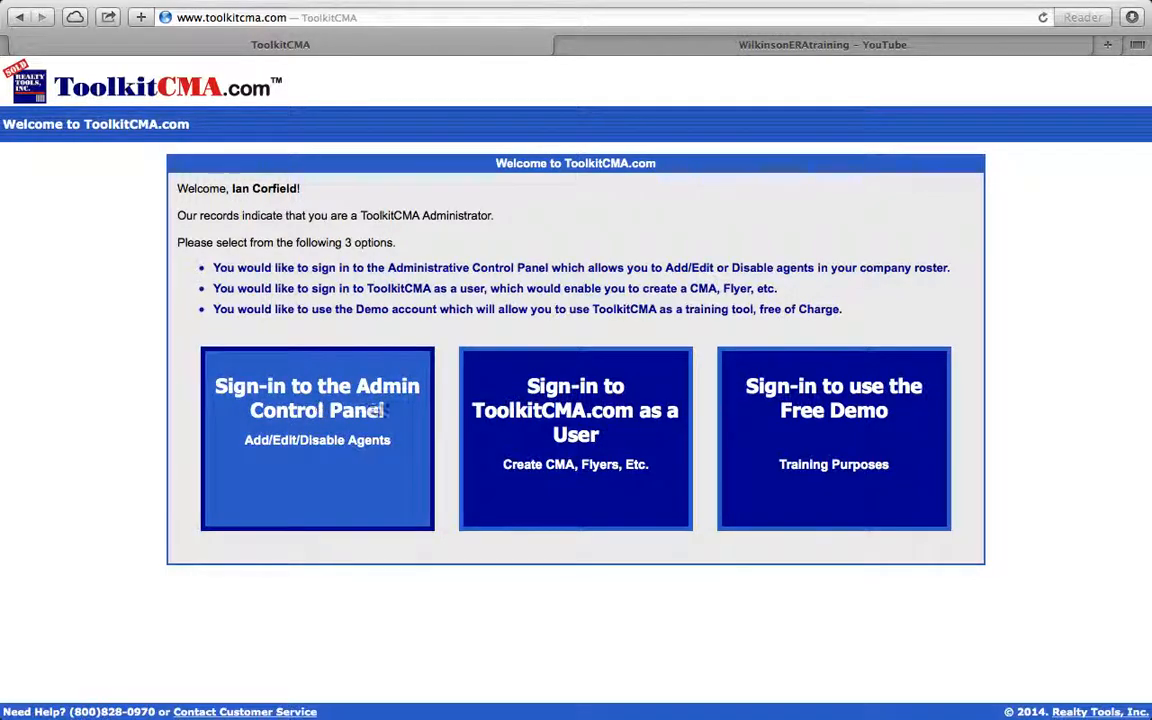
Enter ToolkitCMA.com as a regular User from the welcome options.
click(550, 409)
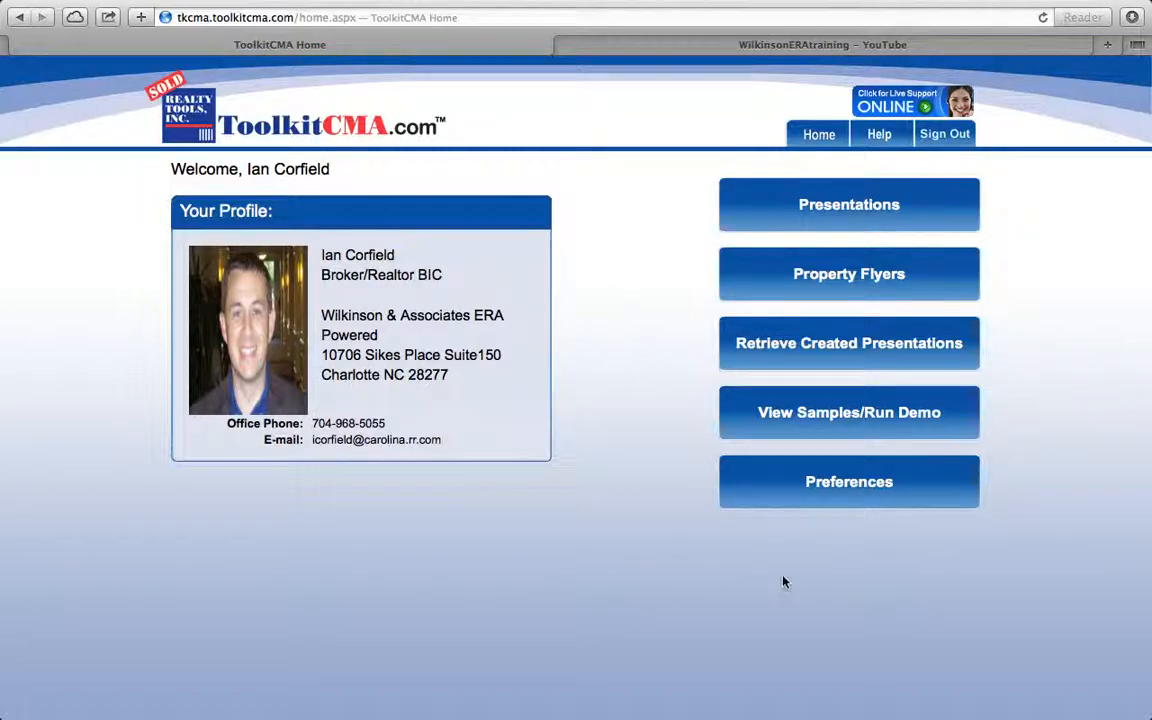
Open Preferences and view the agent profile contact details, cancelling without changes.
click(862, 488)
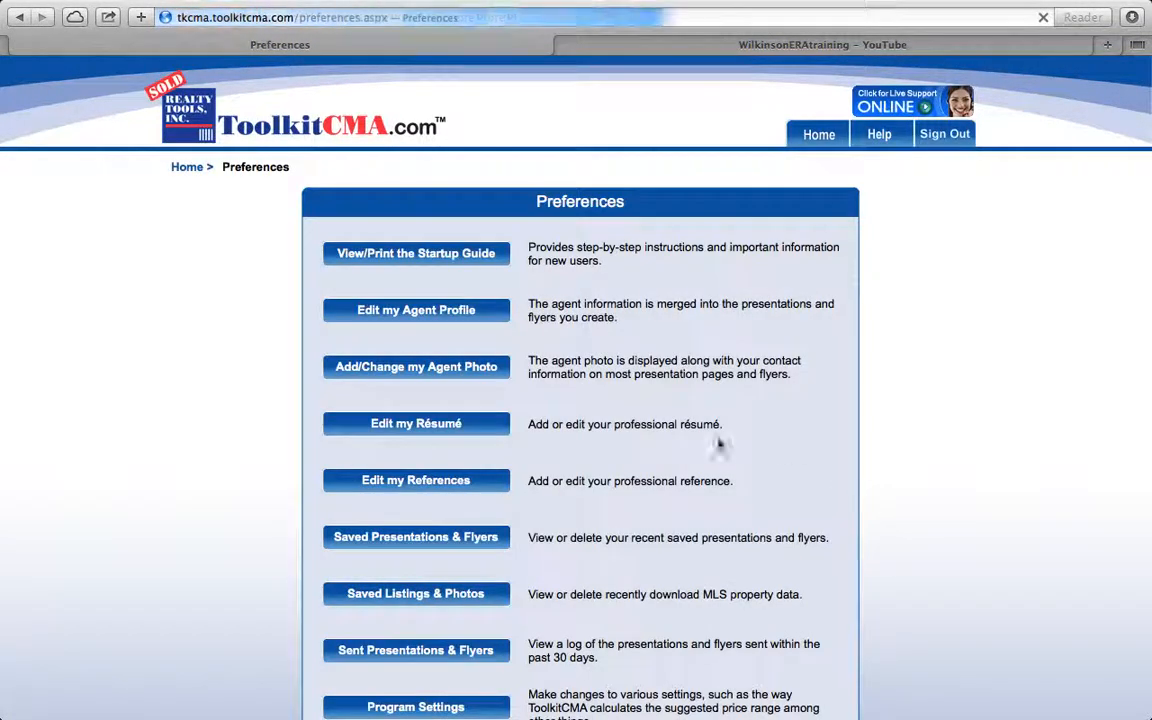
scroll(257, 458, down, 2)
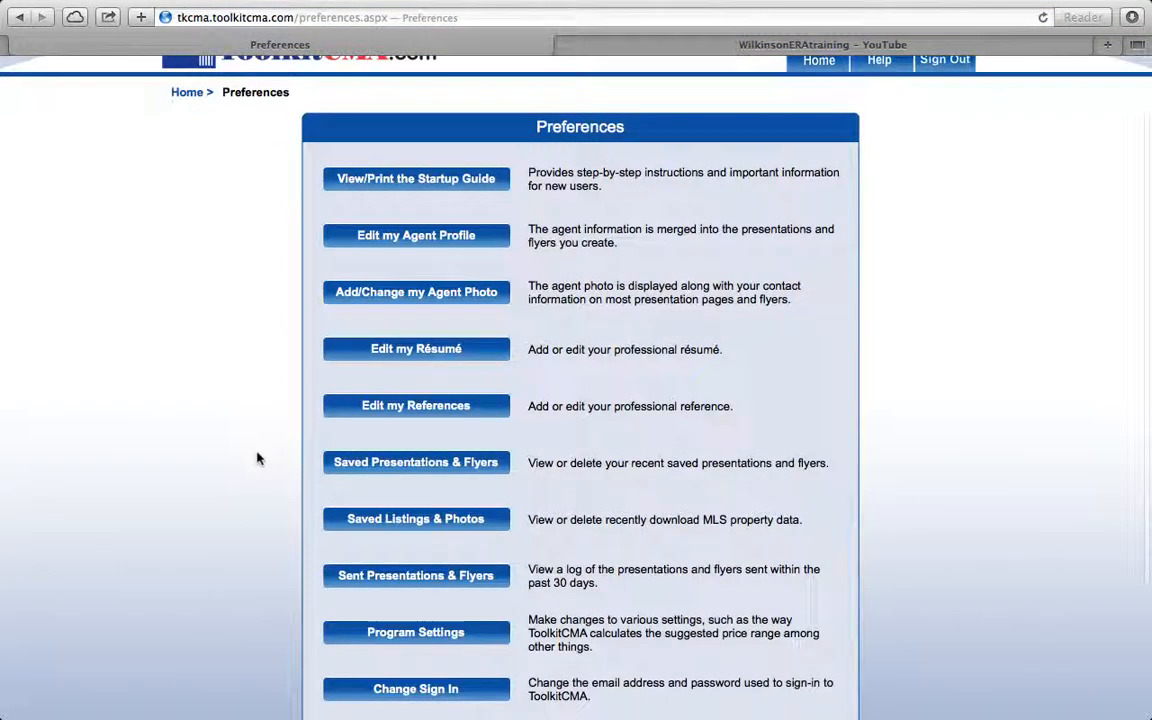
scroll(257, 458, down, 2)
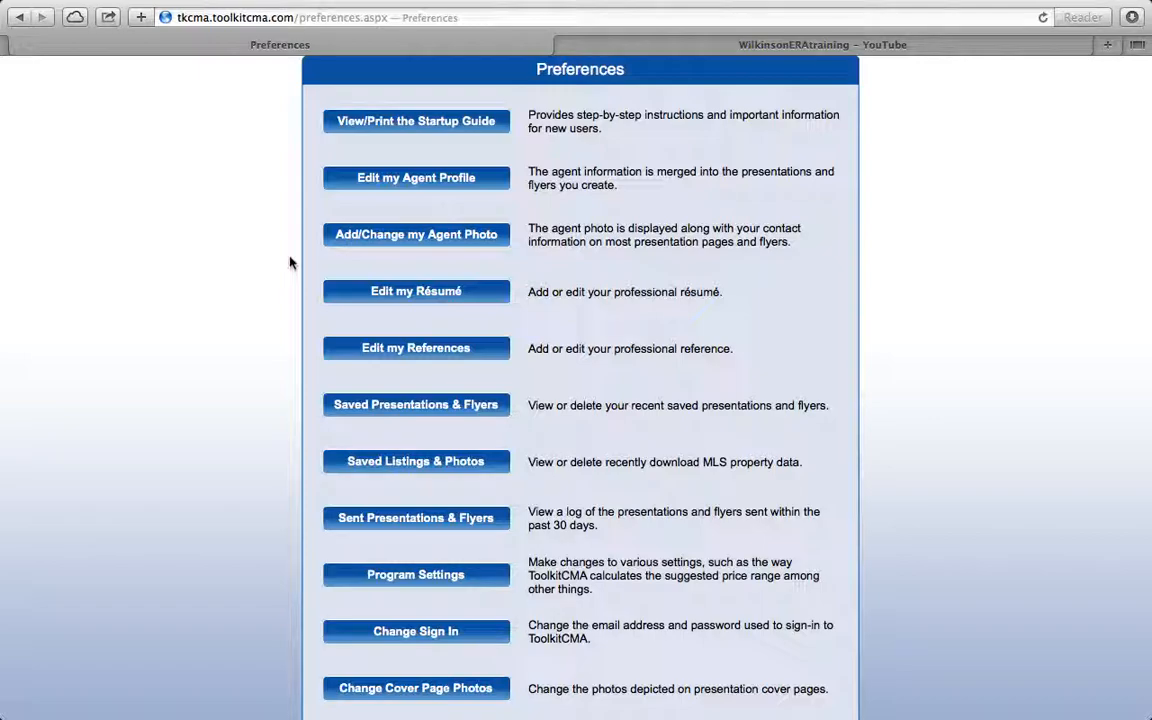
click(424, 178)
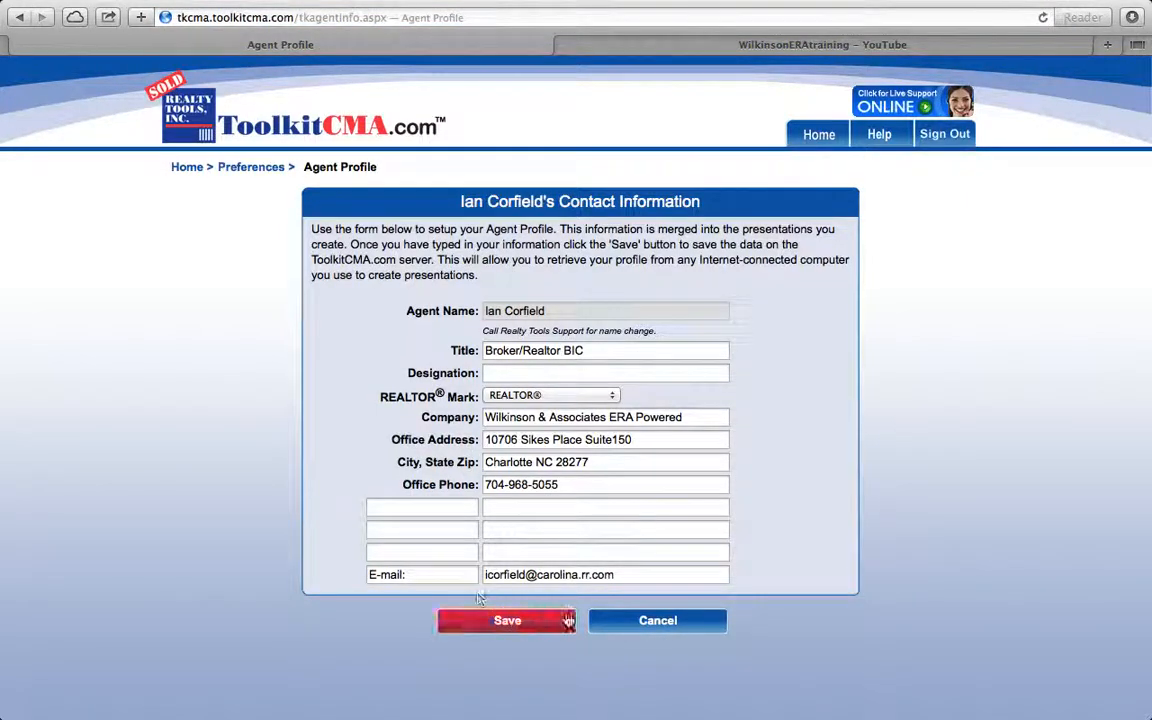
click(630, 621)
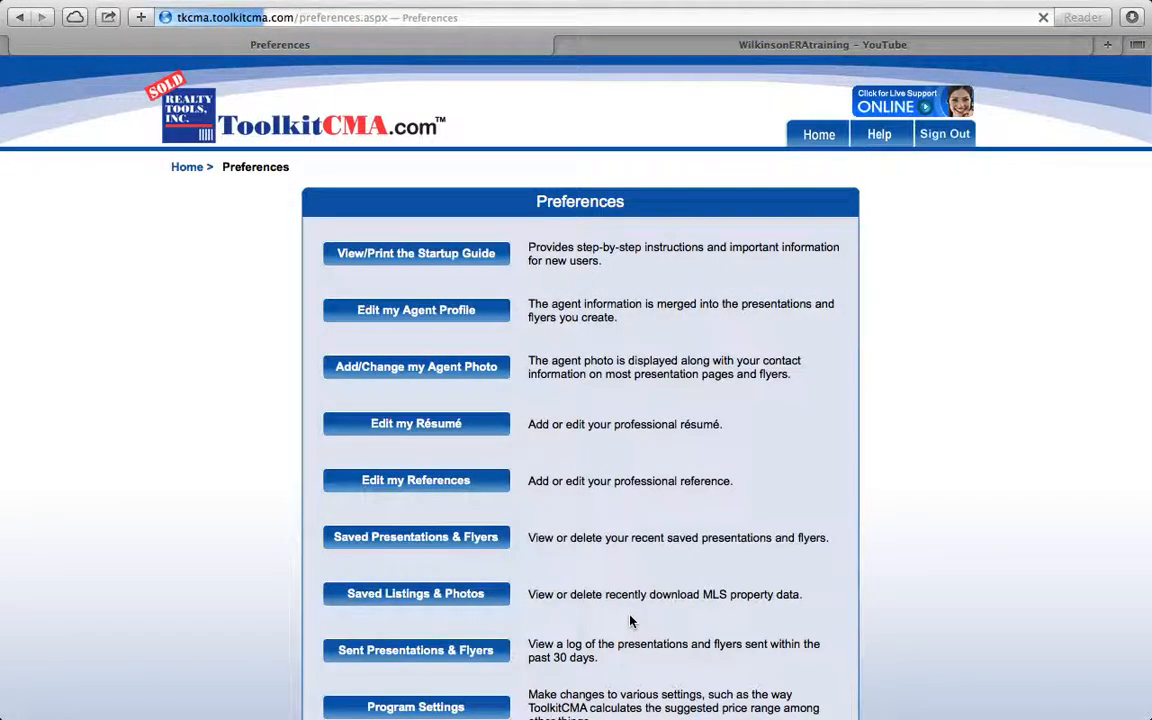
click(444, 377)
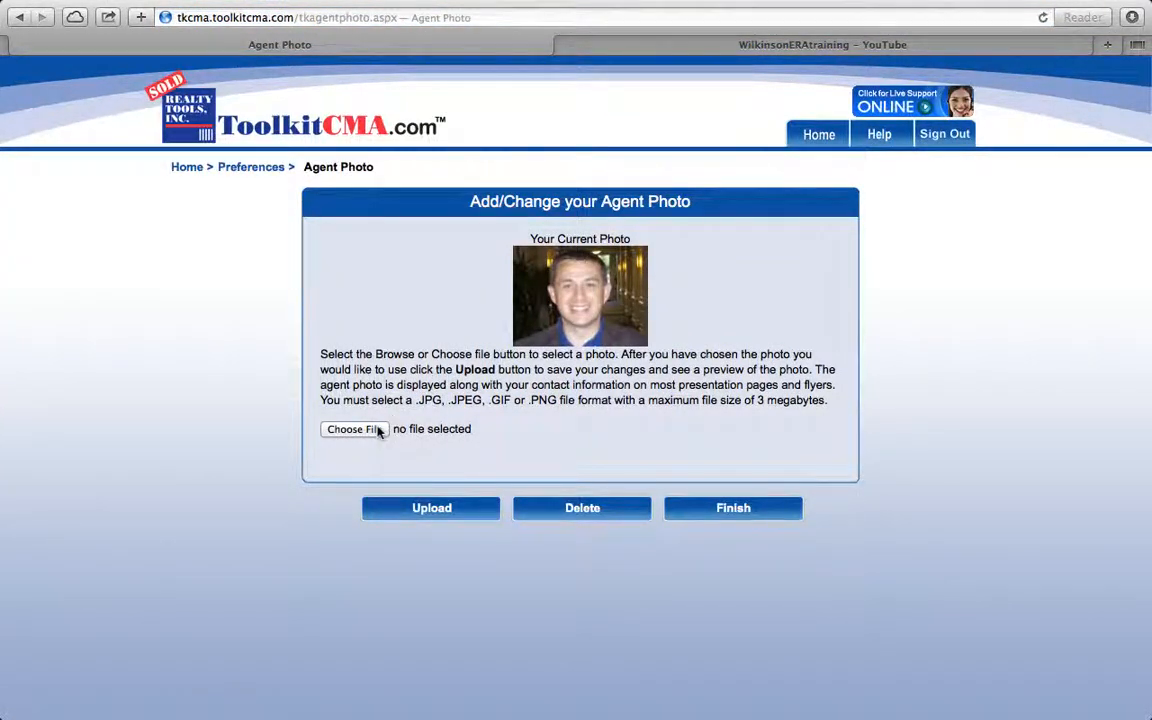
click(734, 509)
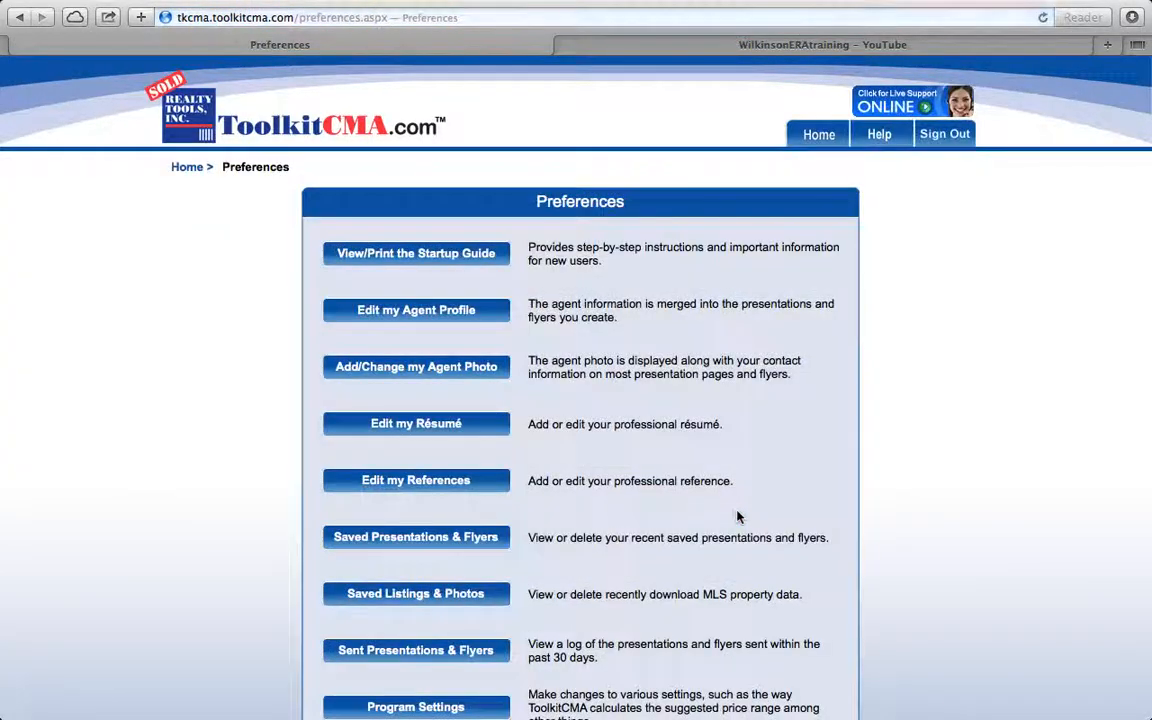
click(420, 433)
scroll(420, 433, down, 3)
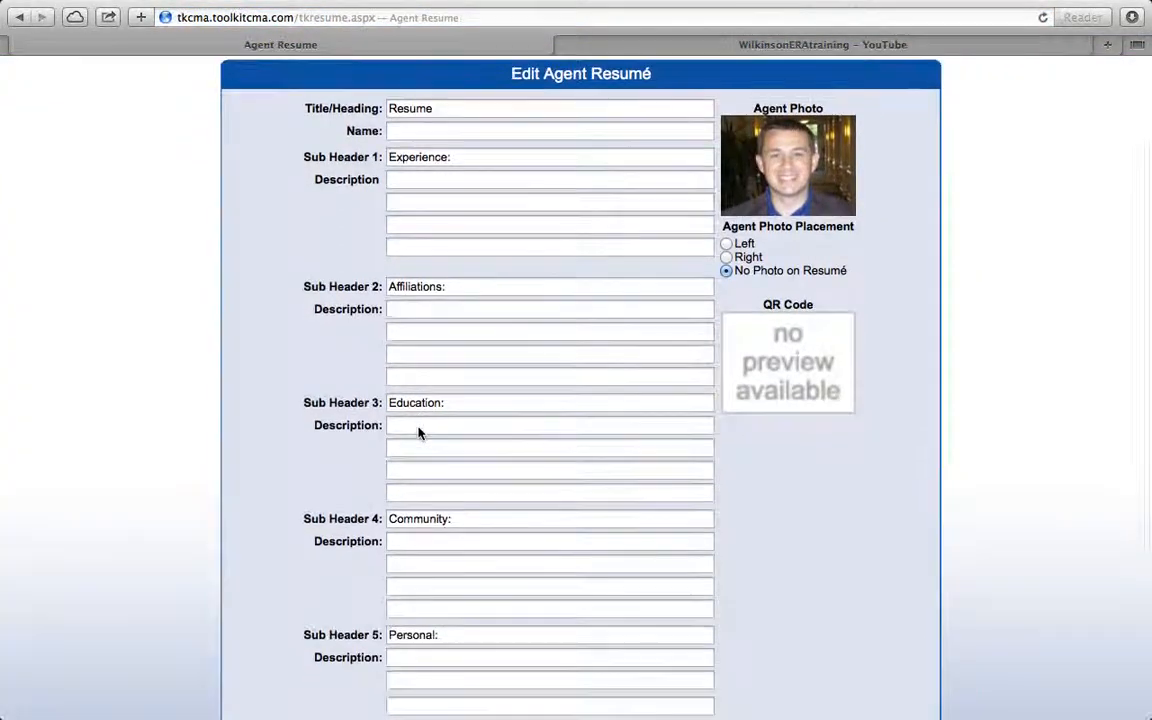
scroll(420, 433, down, 2)
scroll(418, 430, down, 3)
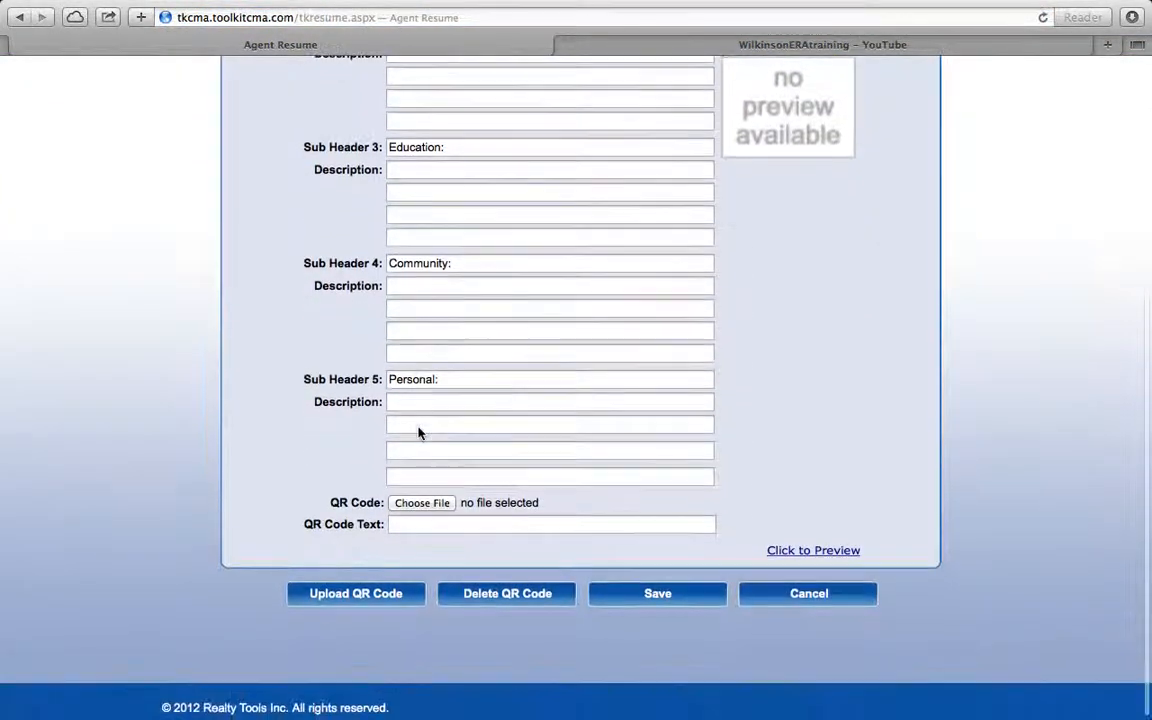
scroll(418, 432, up, 2)
scroll(419, 432, down, 1)
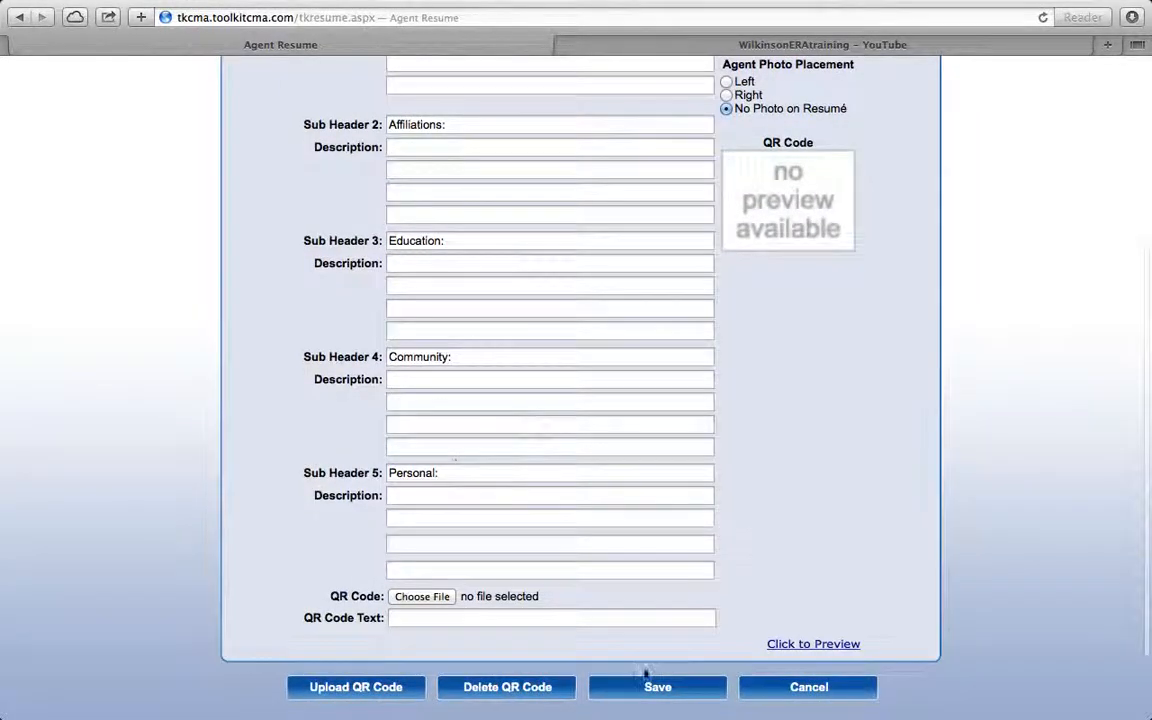
click(815, 697)
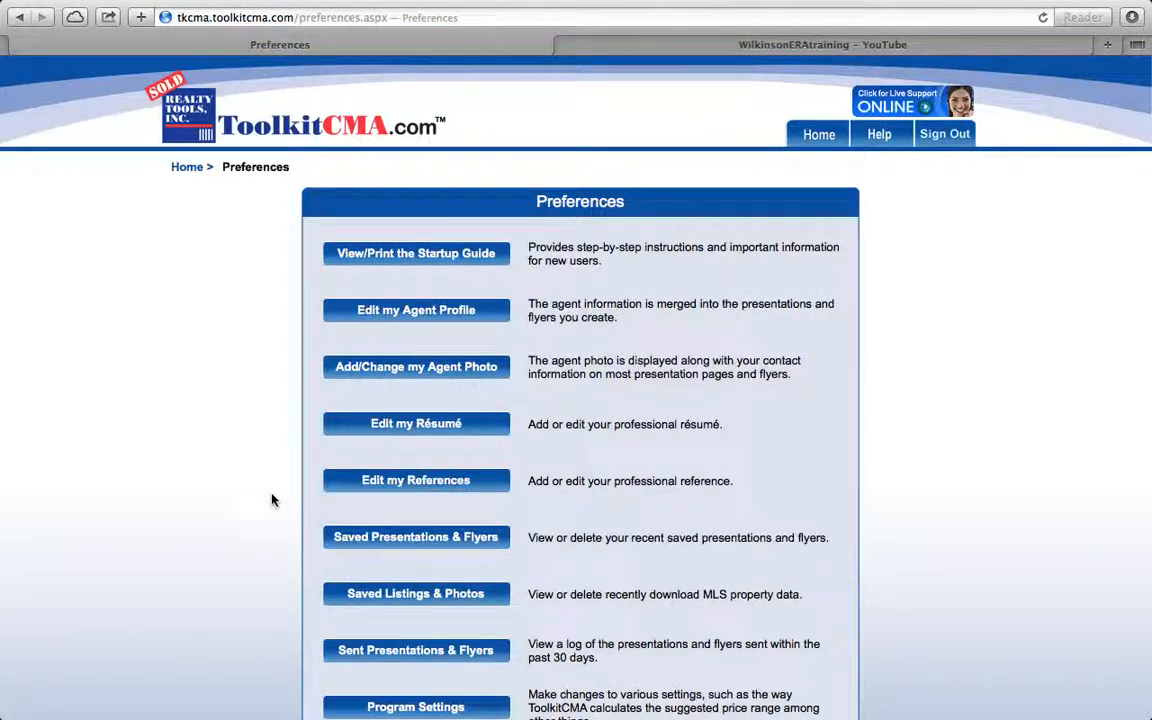
scroll(272, 500, down, 2)
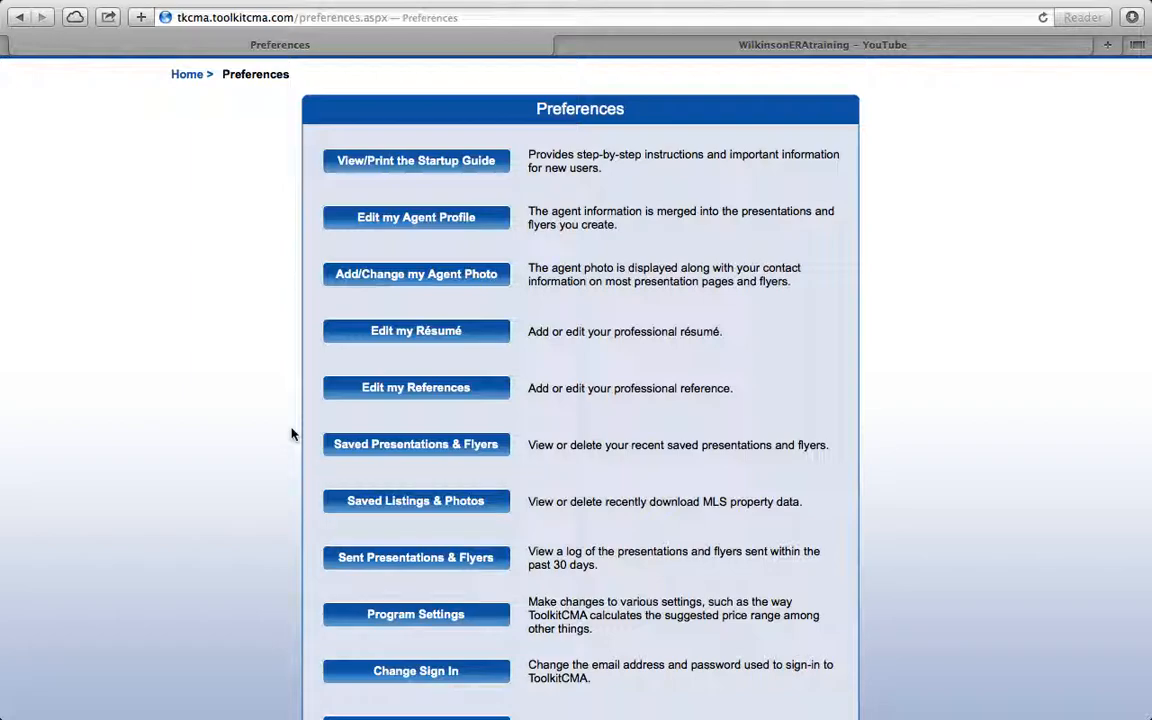
scroll(292, 433, down, 3)
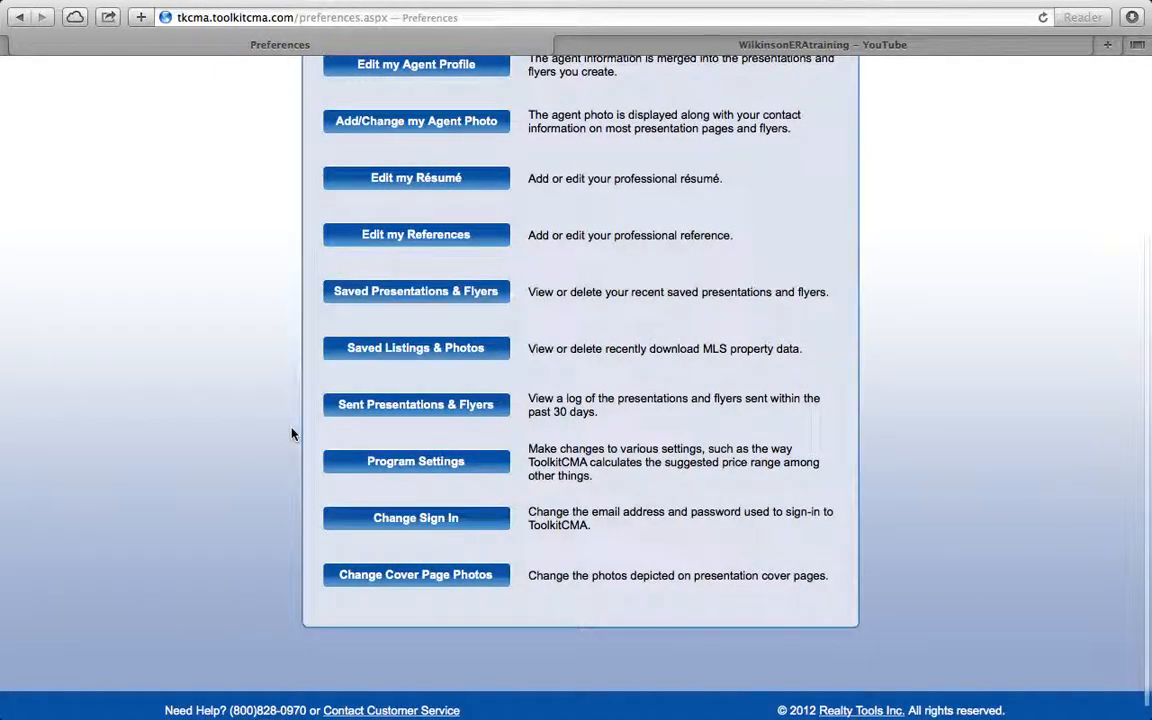
click(434, 462)
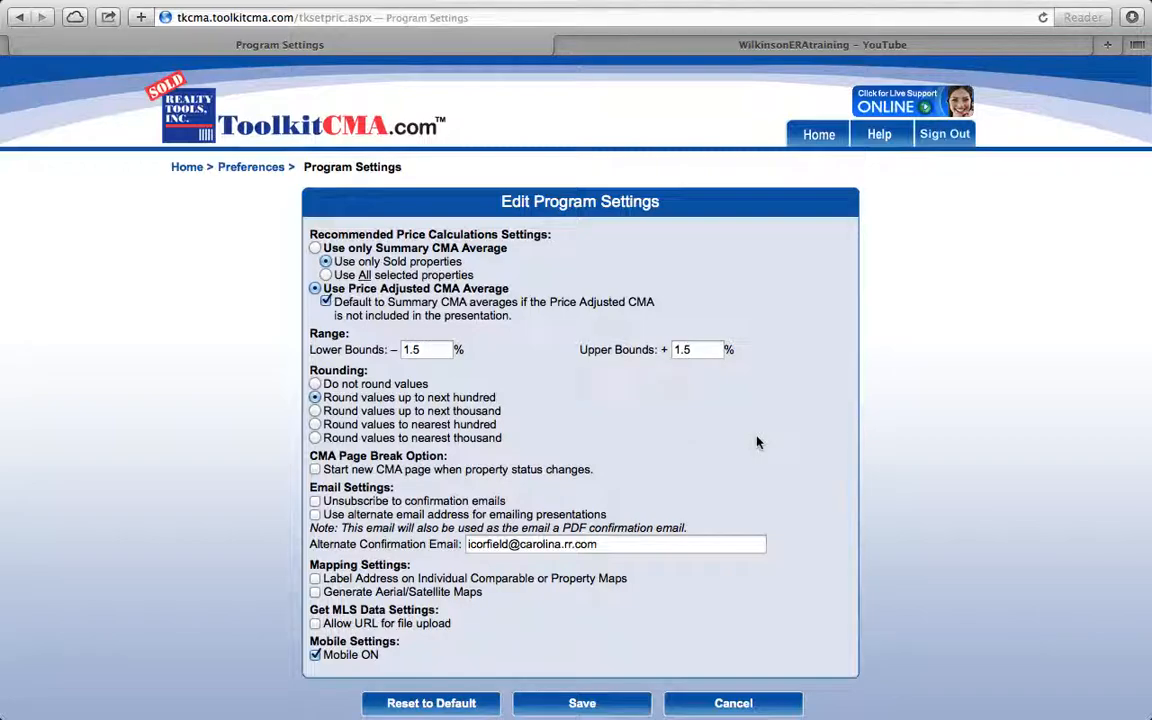
scroll(757, 442, down, 1)
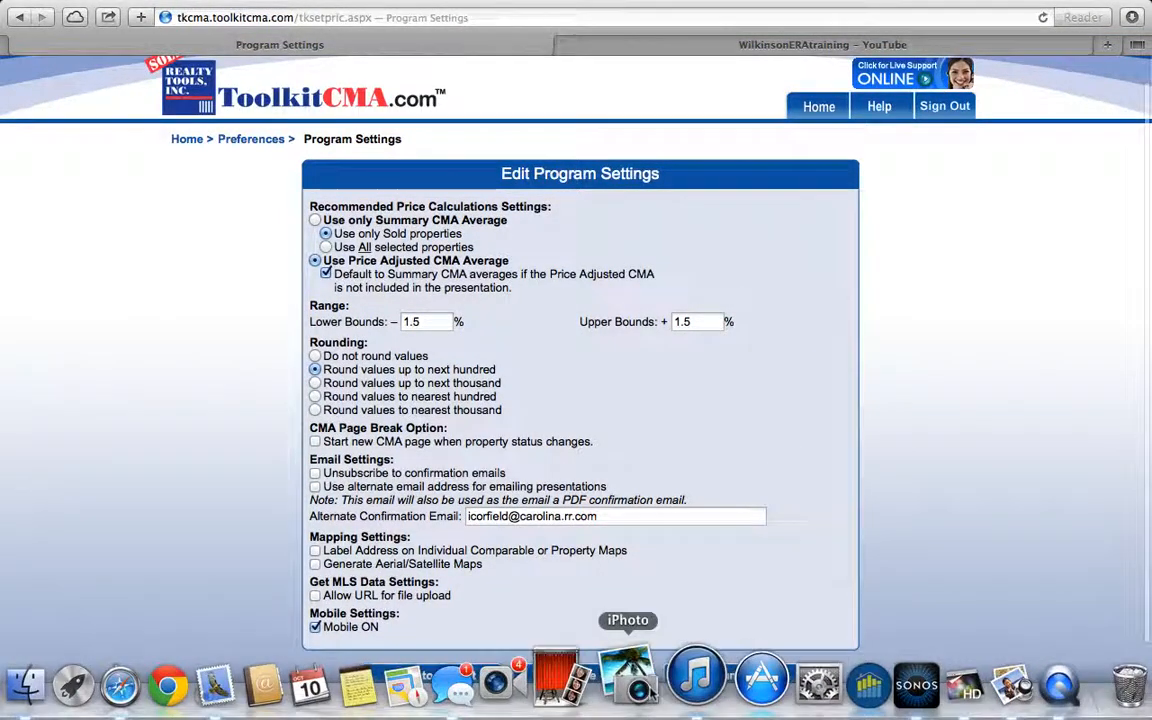
click(735, 677)
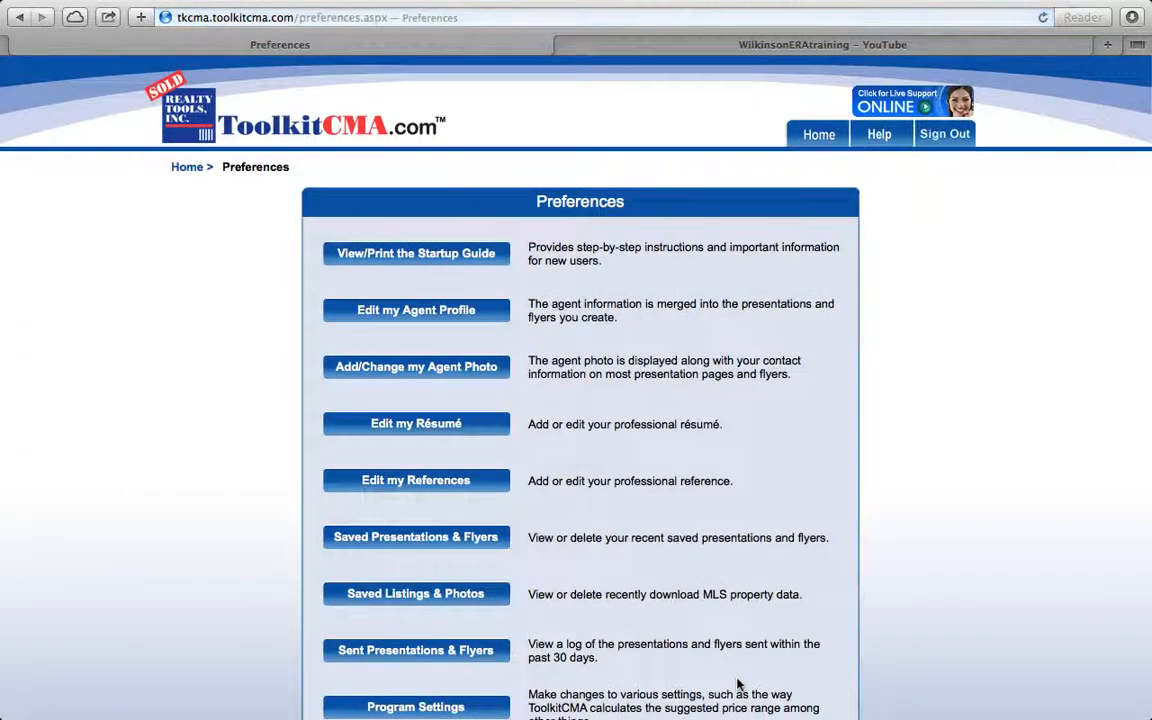
Open the Change Sign In form, cancel it unchanged, and return to the Home page.
scroll(287, 600, down, 5)
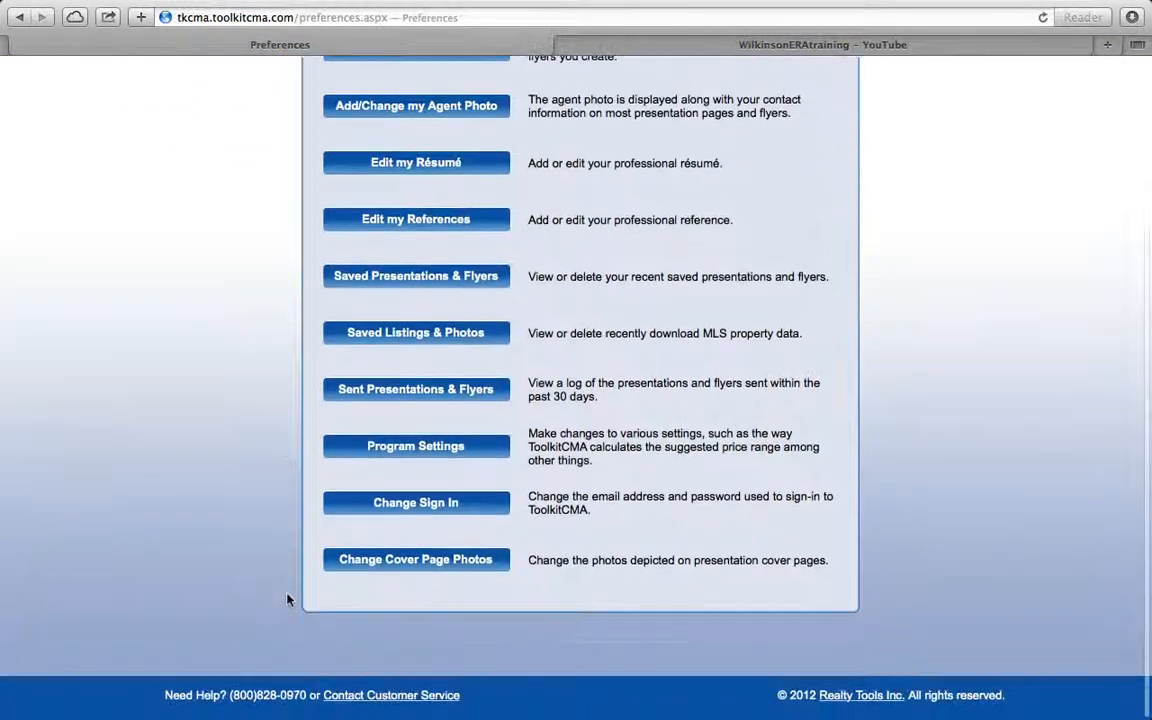
click(440, 508)
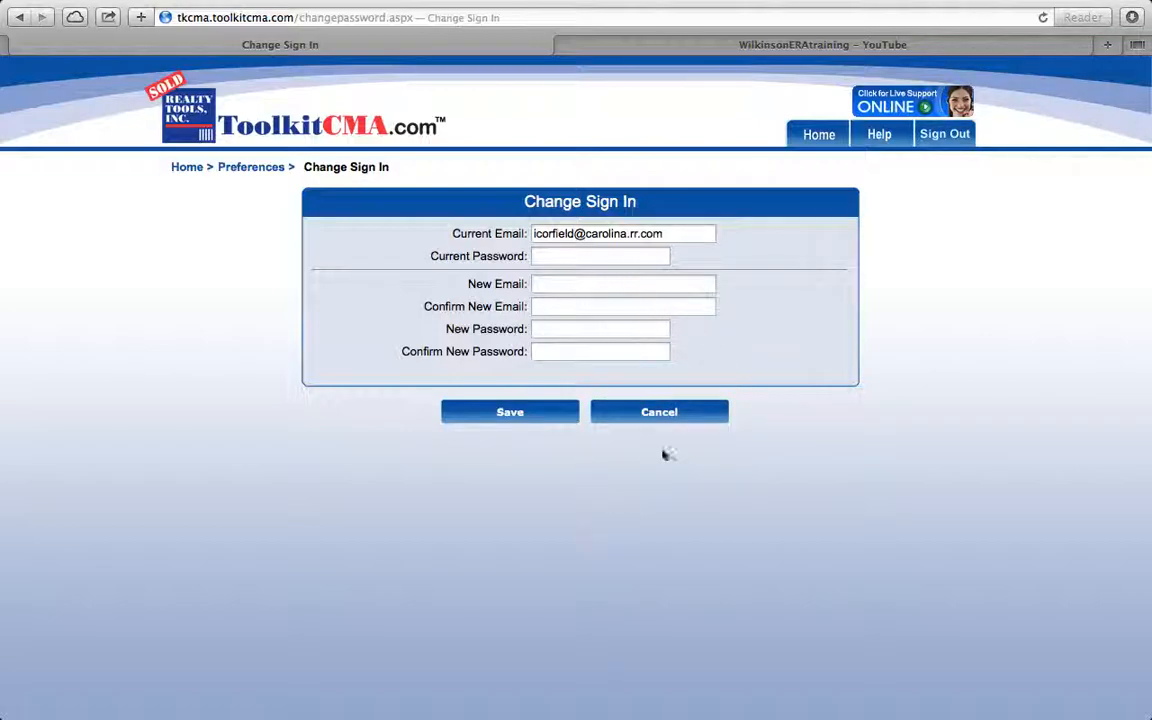
click(645, 414)
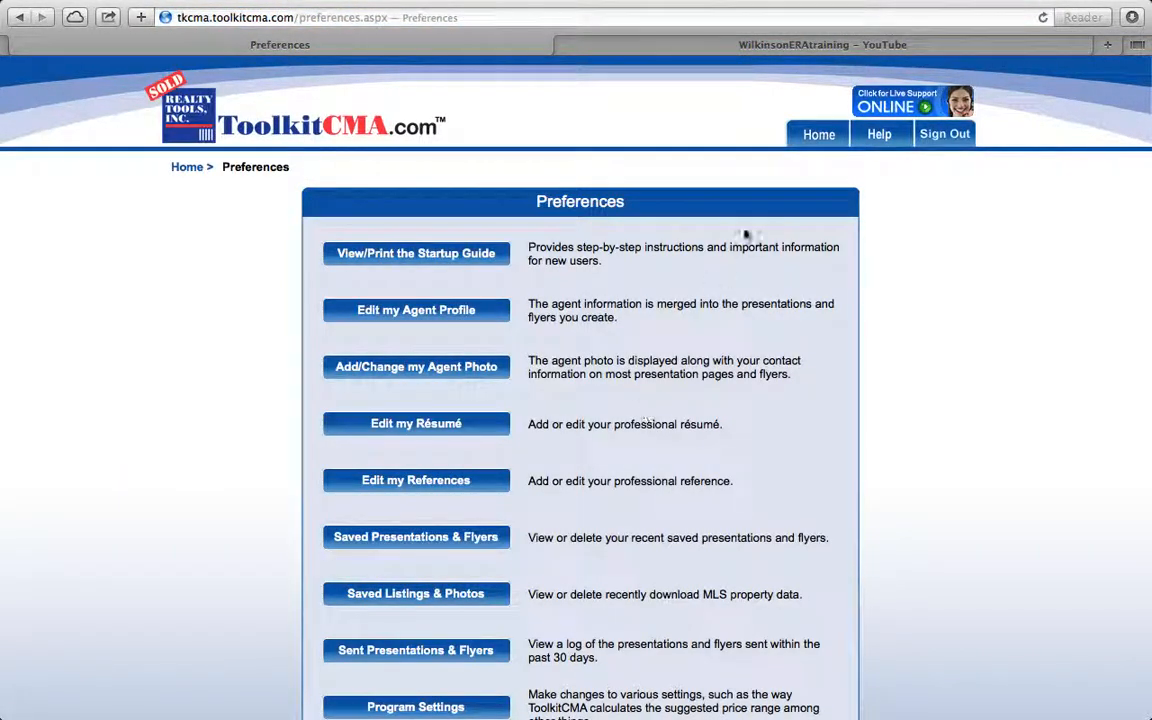
click(820, 137)
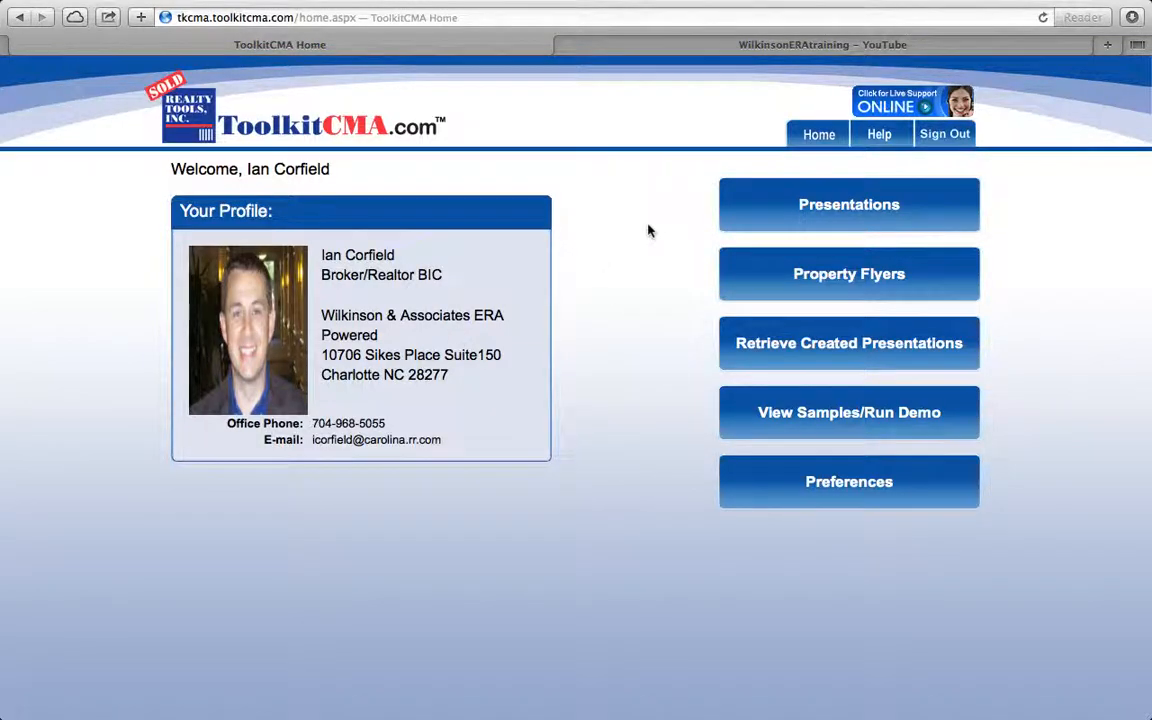
Start a Listing Presentation with every document in its checklist included.
click(858, 206)
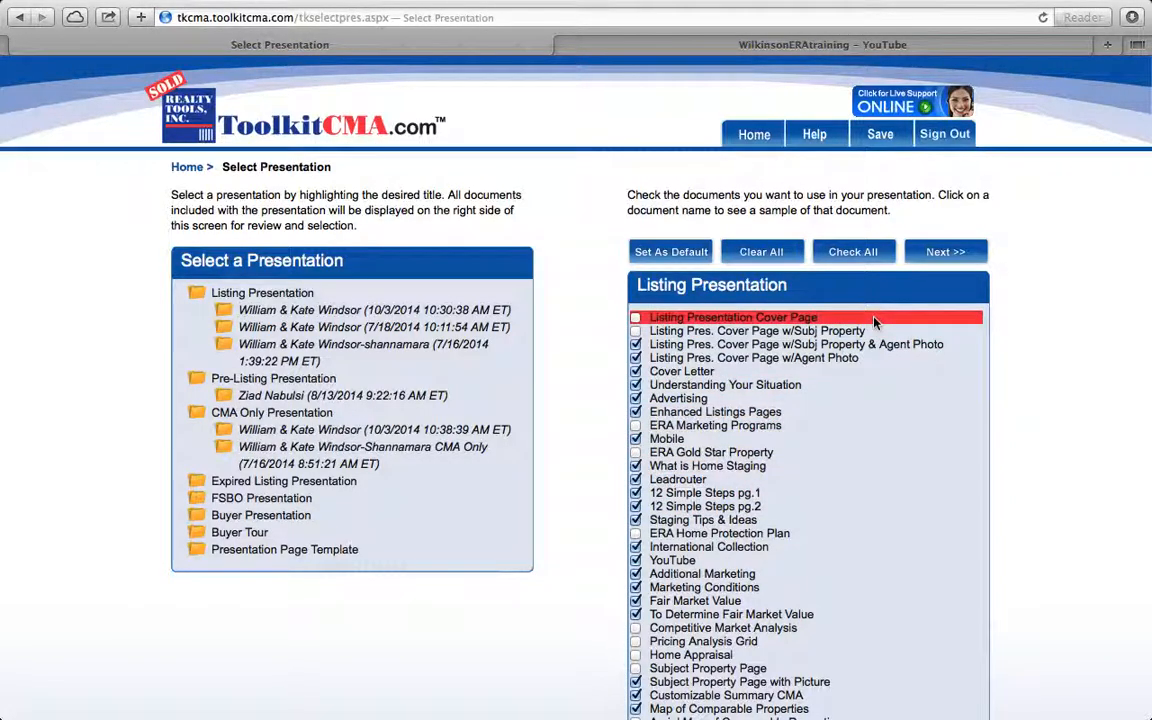
click(853, 252)
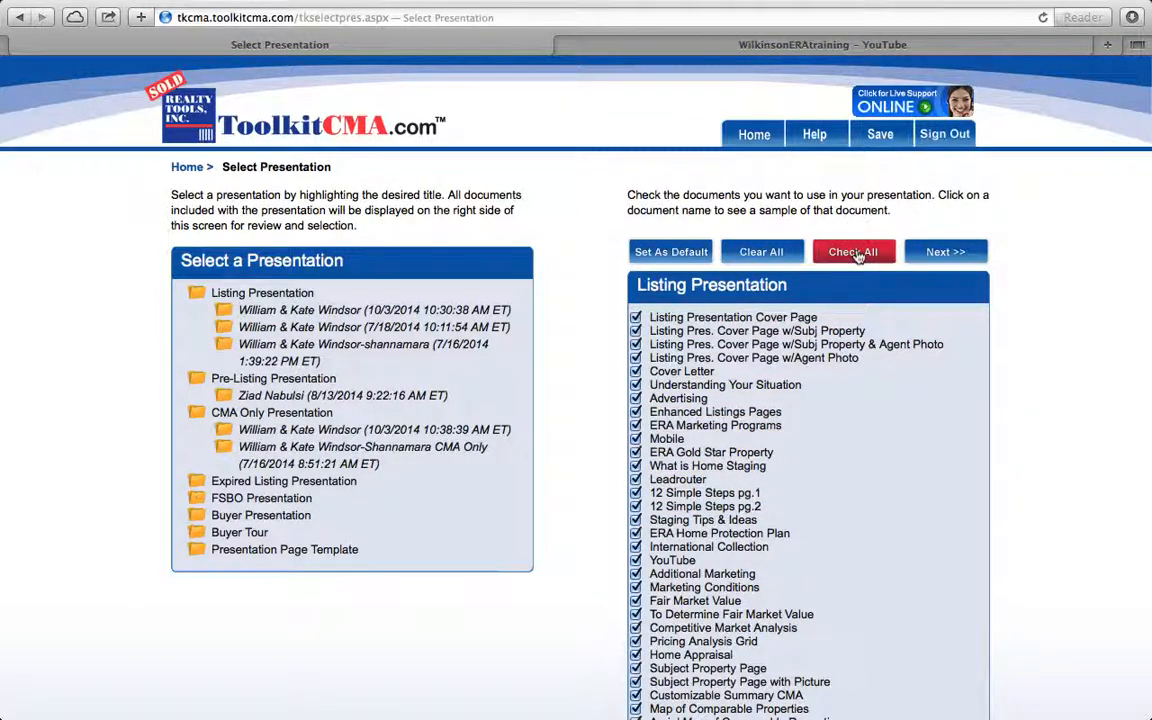
scroll(595, 456, down, 3)
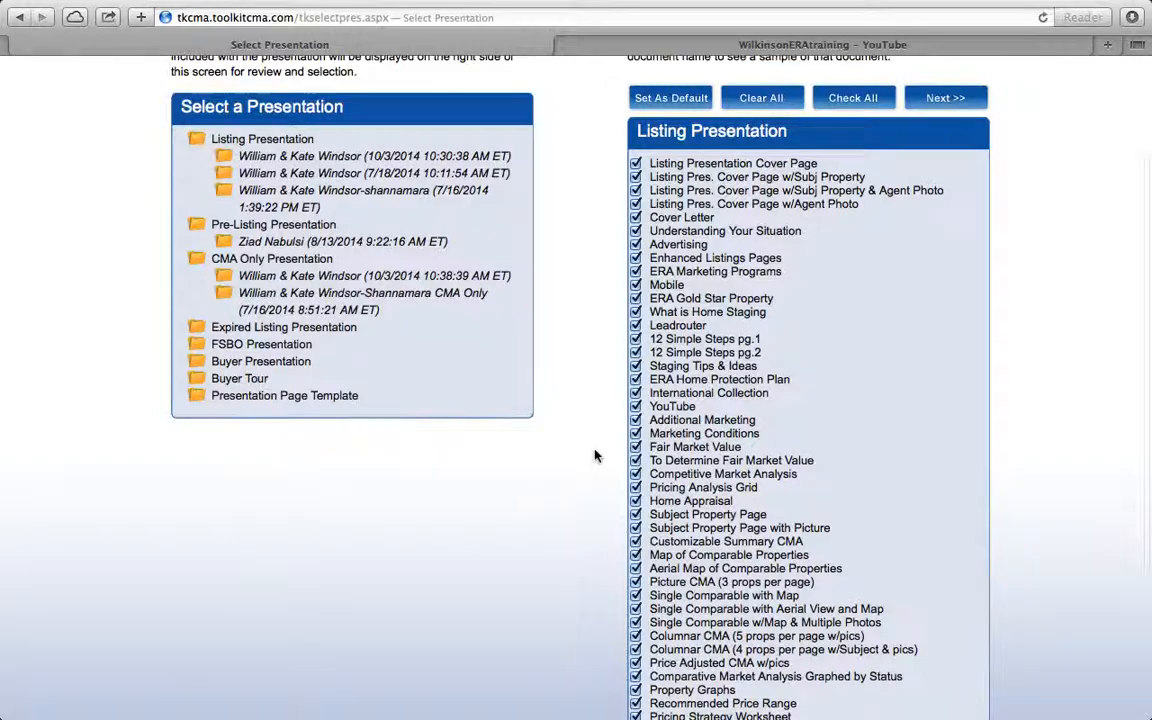
scroll(595, 456, down, 2)
scroll(595, 456, up, 2)
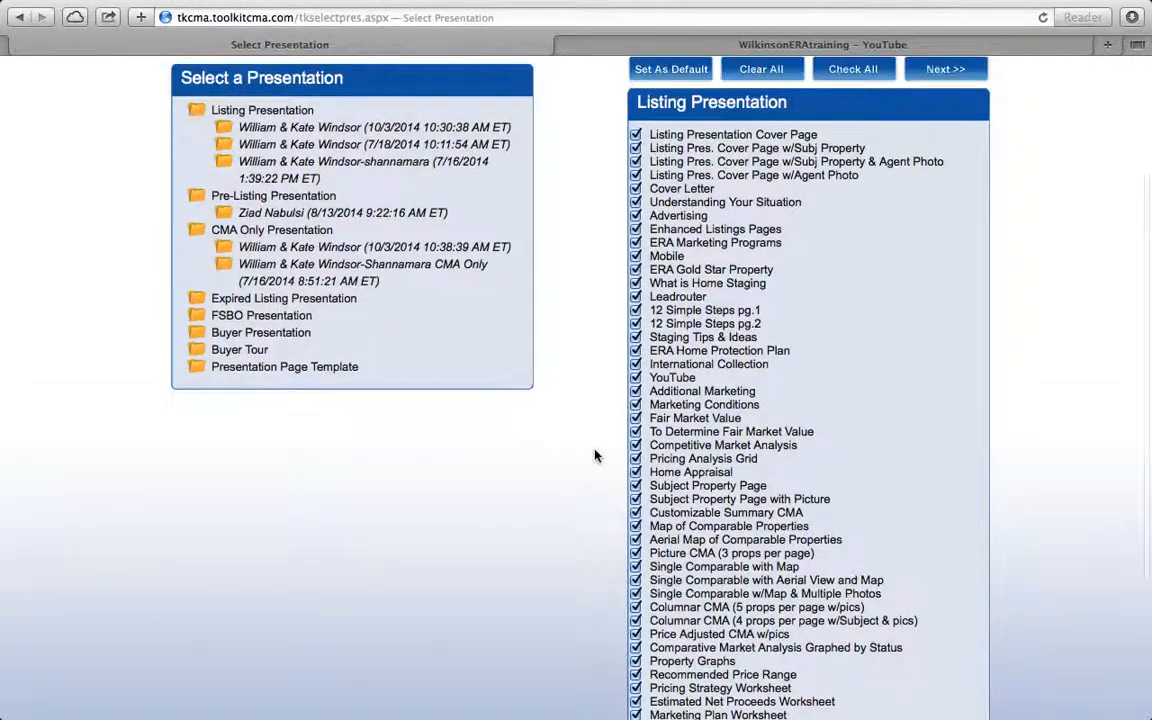
scroll(595, 456, down, 1)
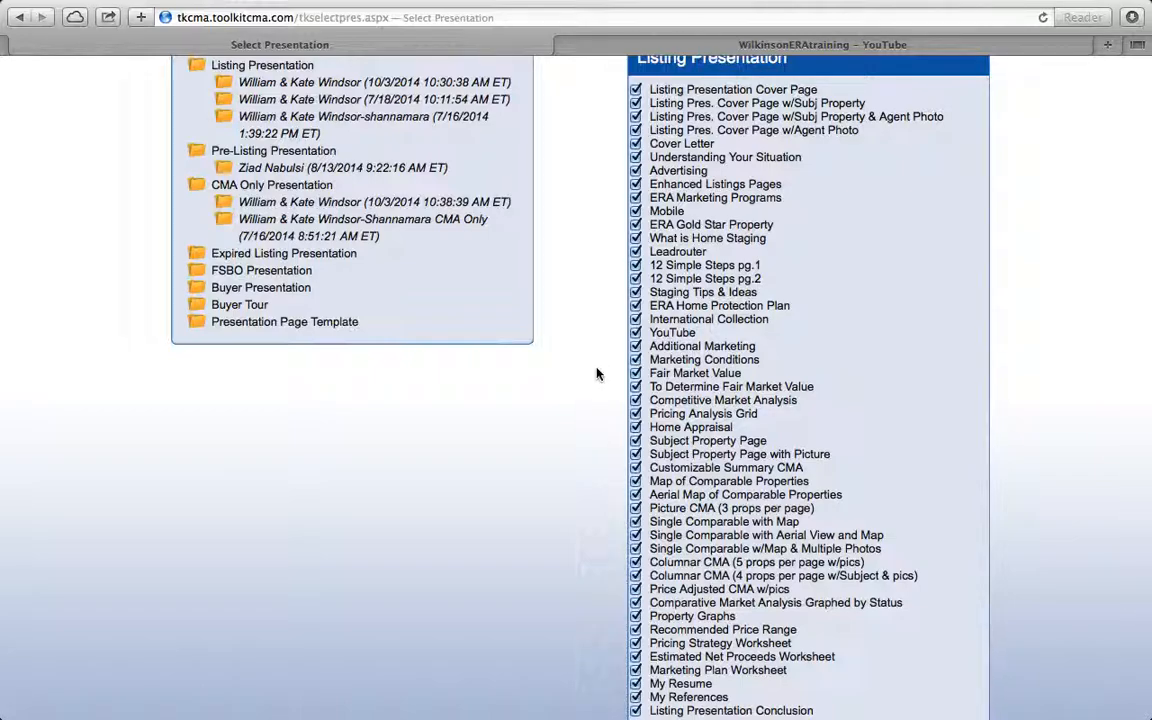
scroll(597, 374, up, 1)
scroll(597, 374, up, 3)
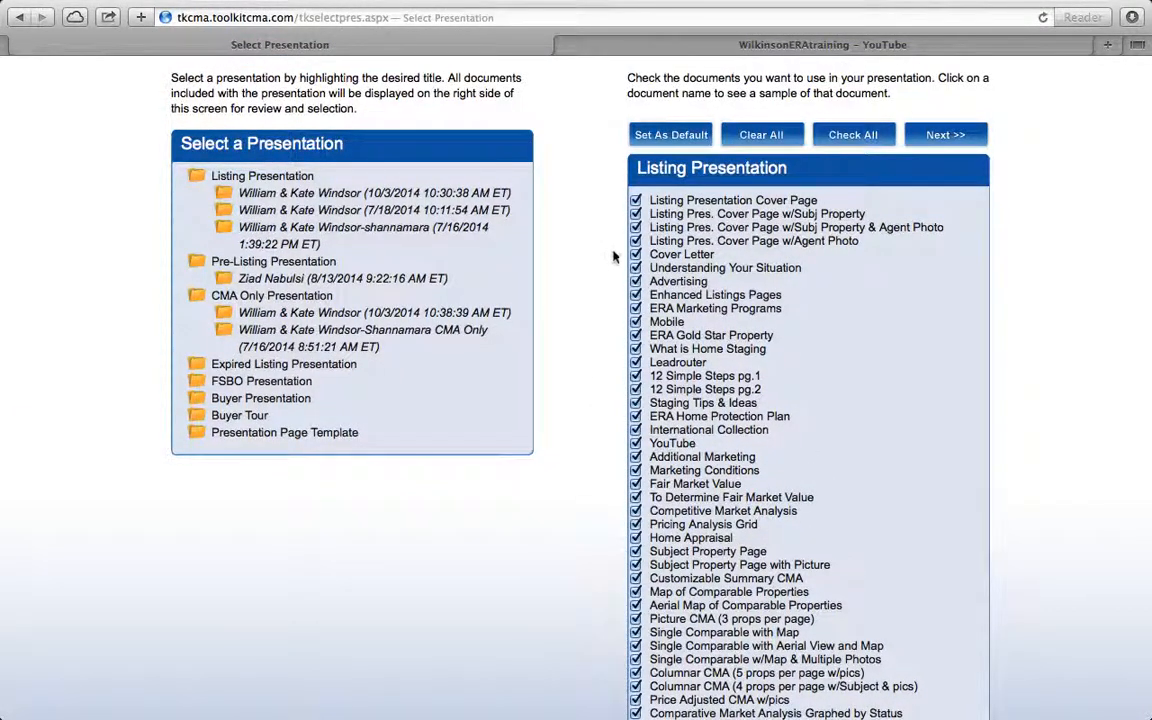
Preview pages 1 and 2, un-selecting the Listing Presentation Cover Page and Cover Page w/Subj Property.
click(739, 199)
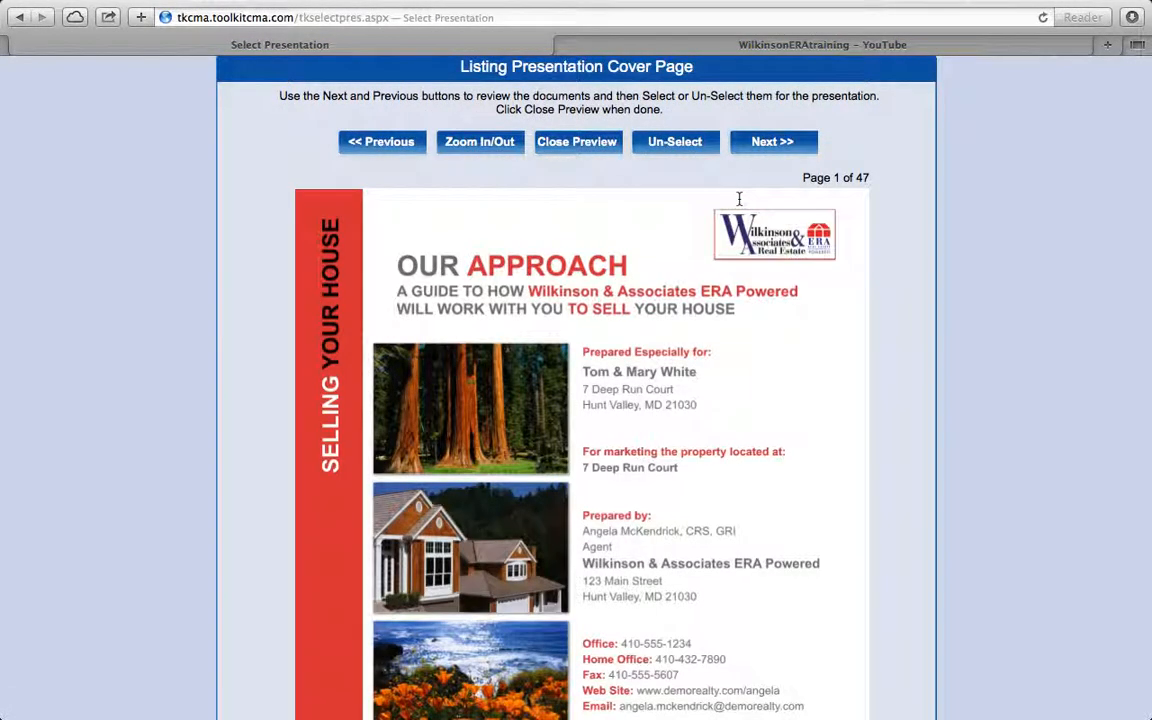
scroll(893, 471, down, 3)
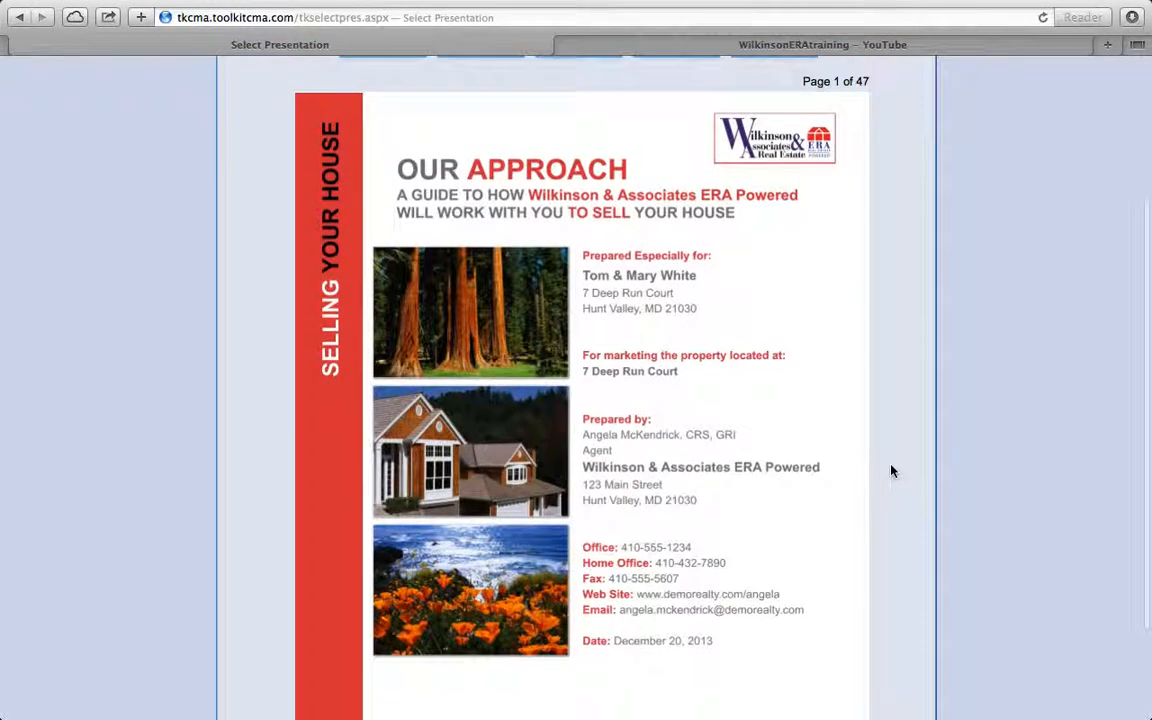
scroll(893, 471, up, 2)
scroll(893, 471, up, 2)
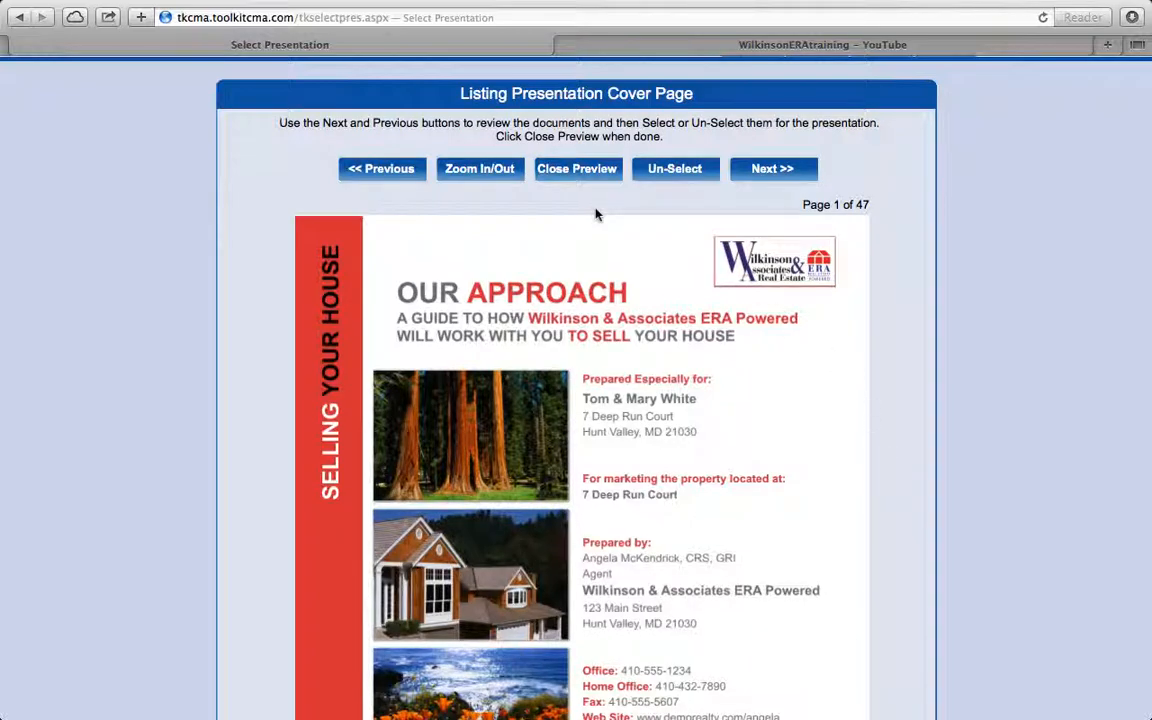
click(677, 170)
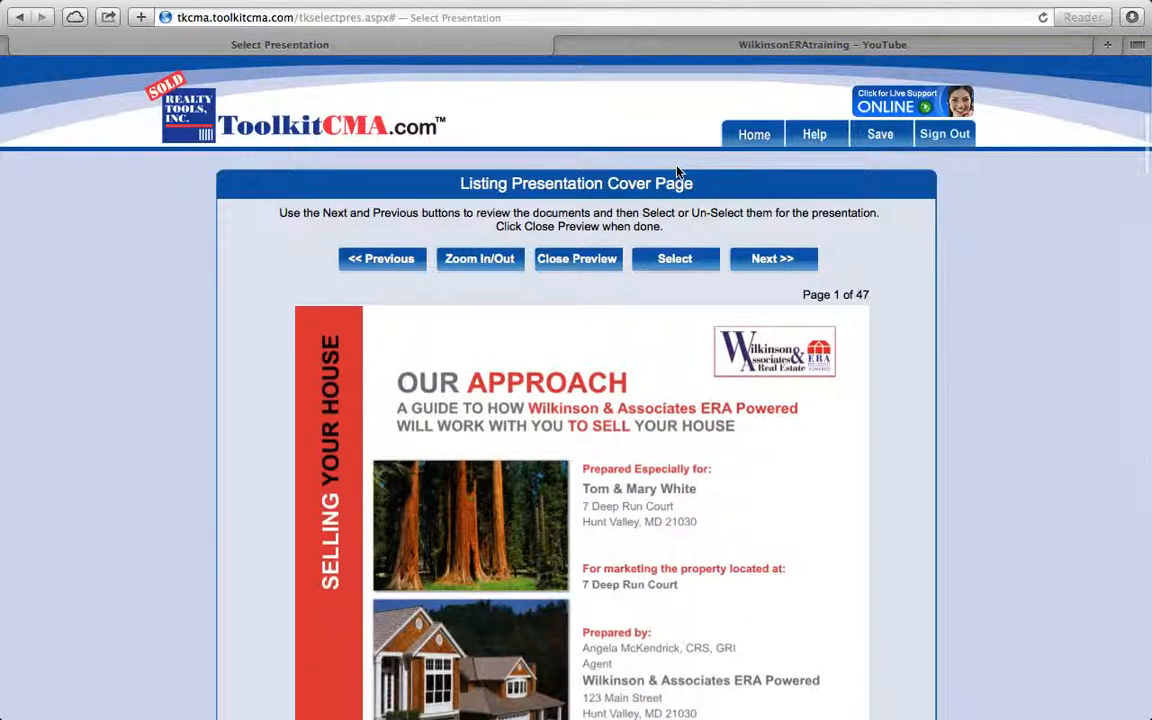
click(758, 264)
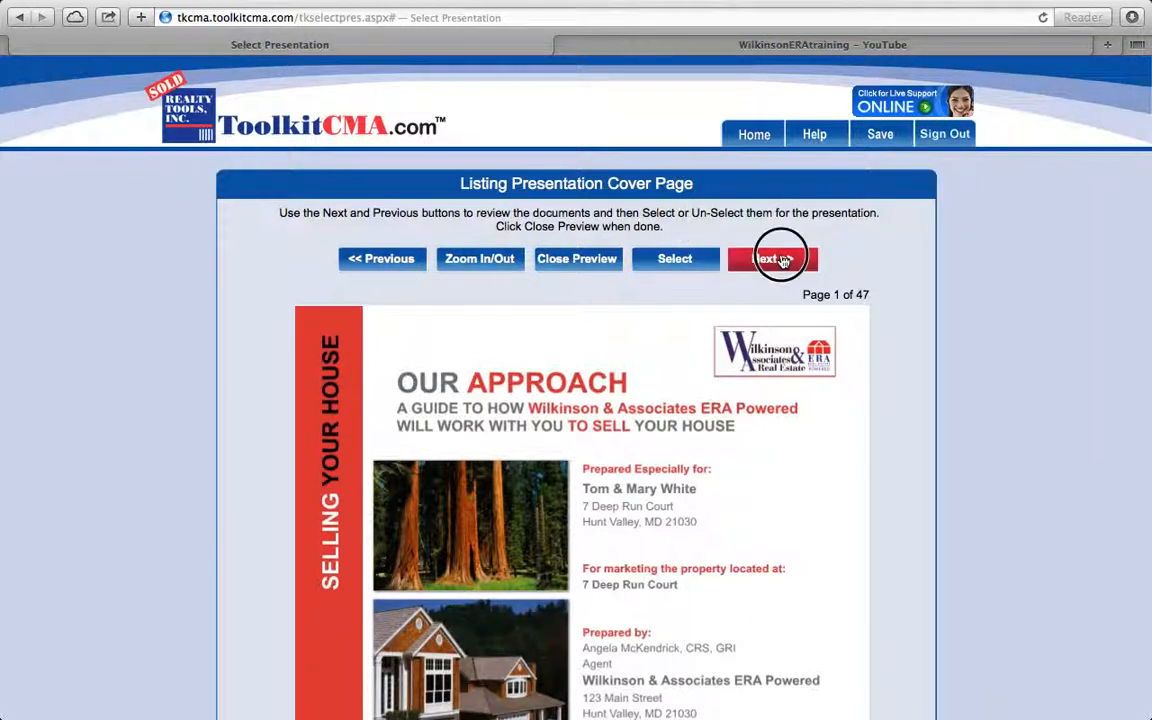
scroll(879, 419, down, 5)
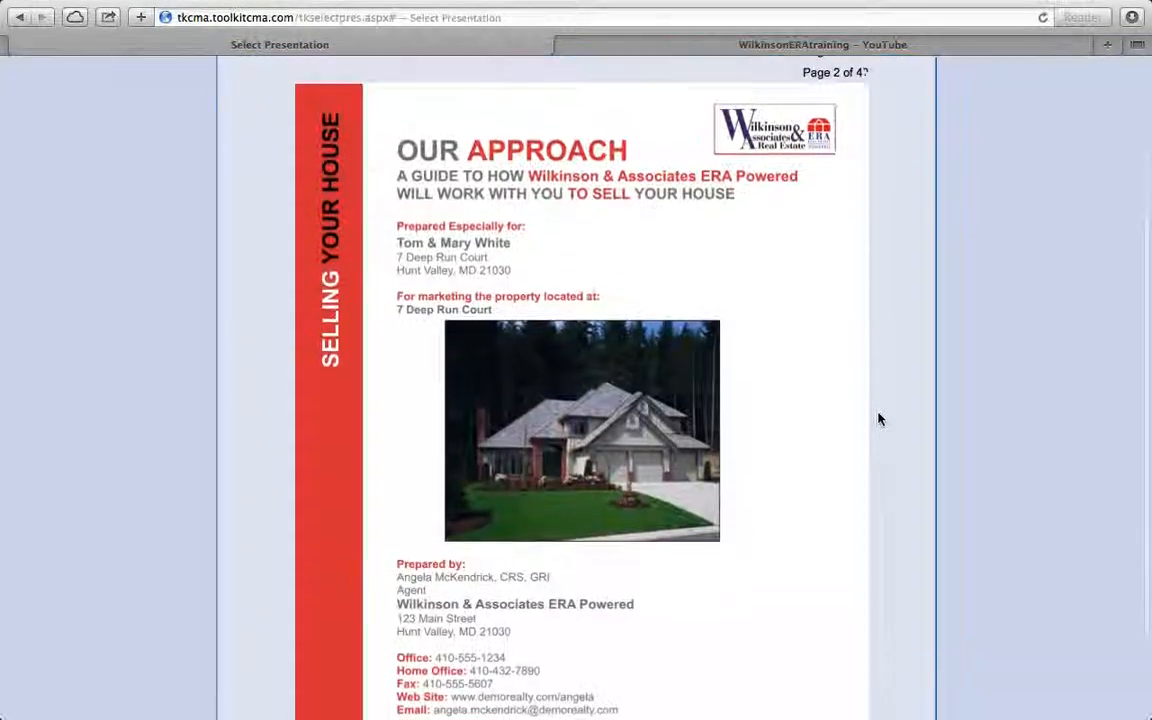
scroll(879, 419, up, 5)
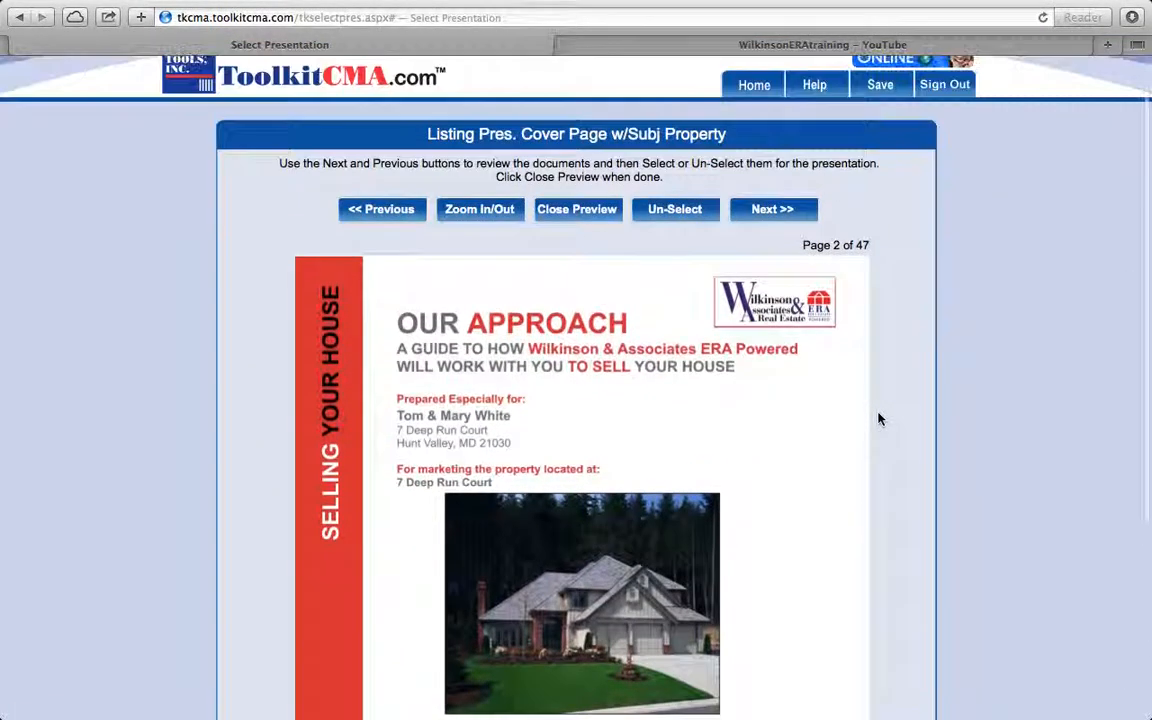
click(666, 214)
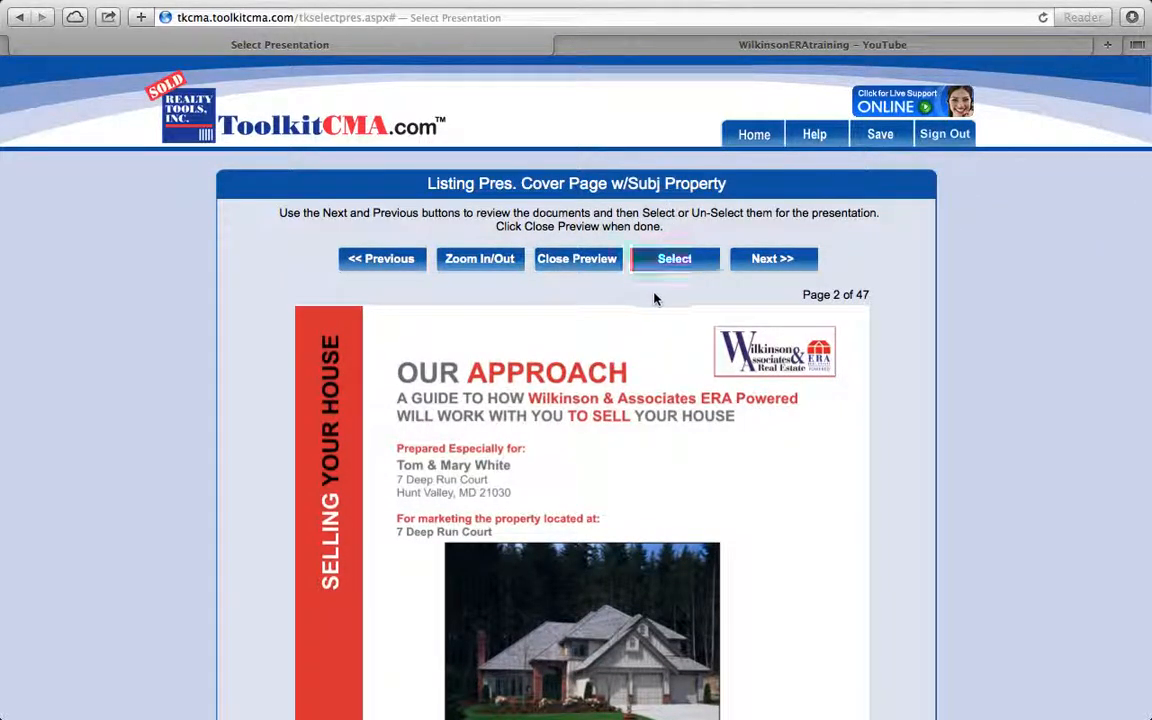
Page through previews 3 to 6, up to Understanding Your Situation, then close the preview.
click(767, 268)
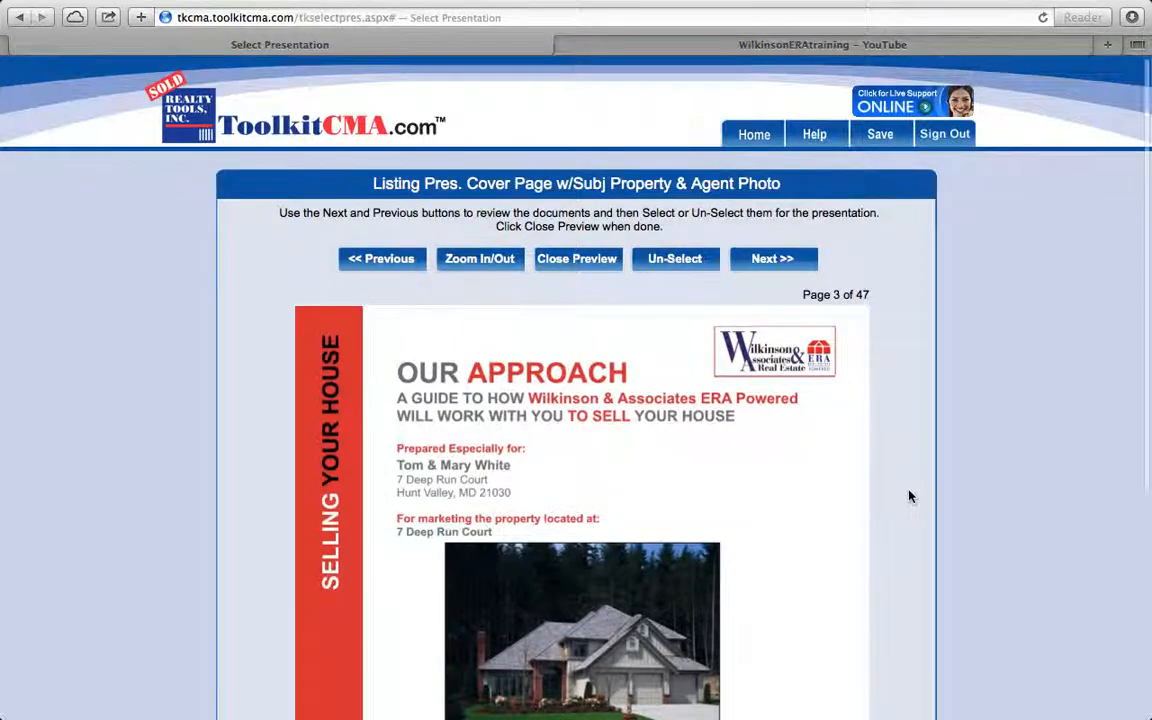
scroll(908, 495, down, 1)
scroll(908, 495, down, 6)
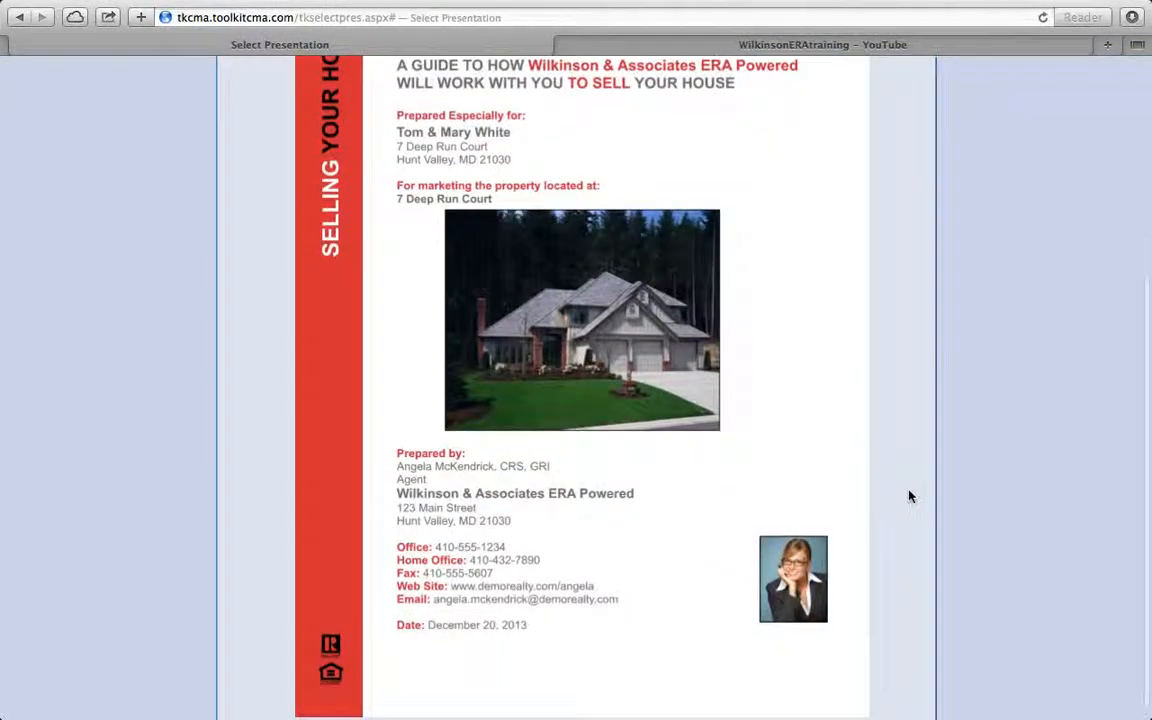
scroll(909, 496, up, 1)
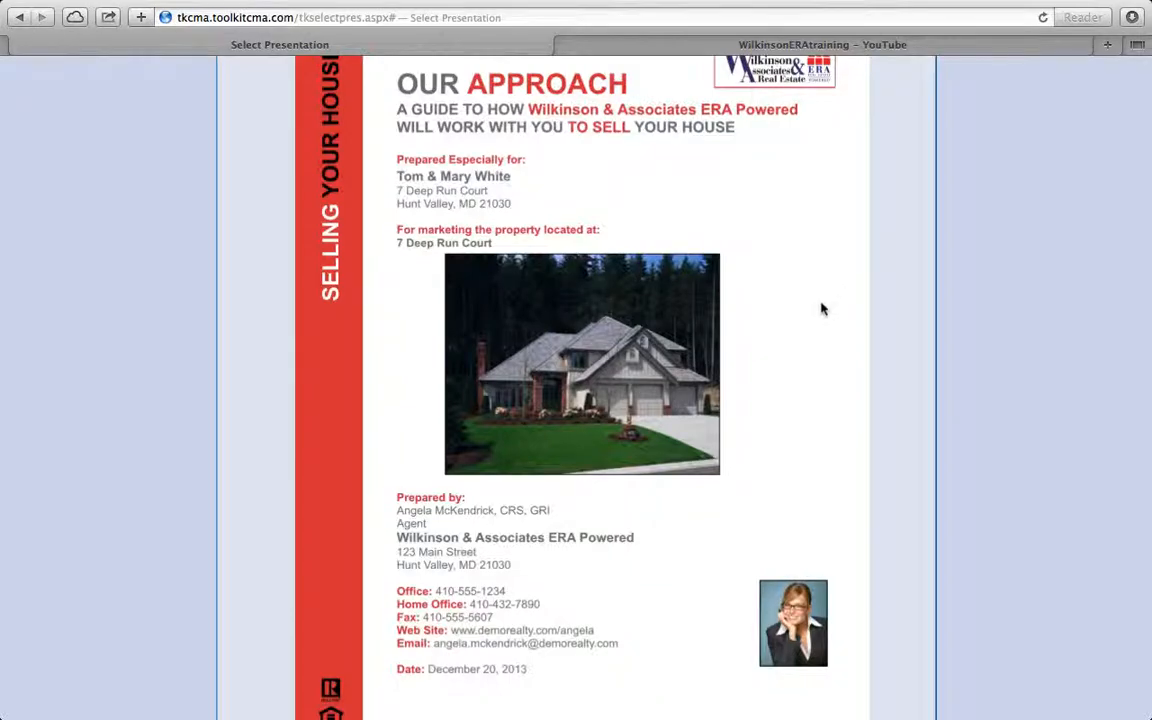
scroll(823, 309, up, 5)
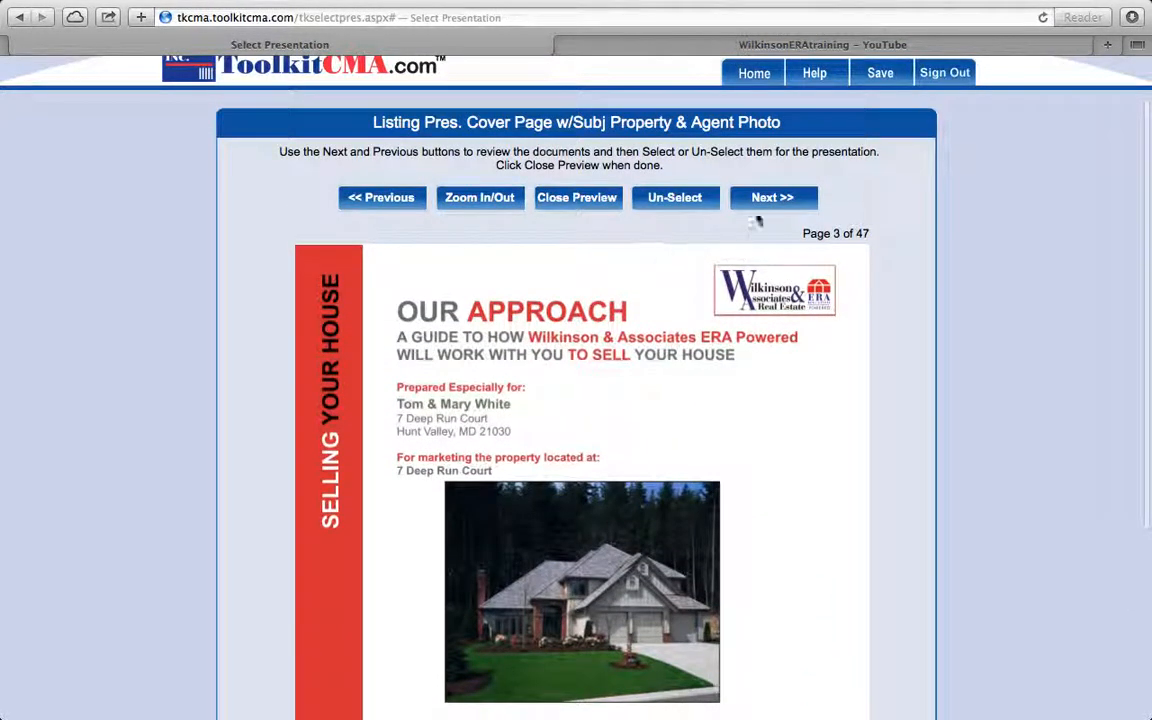
click(770, 198)
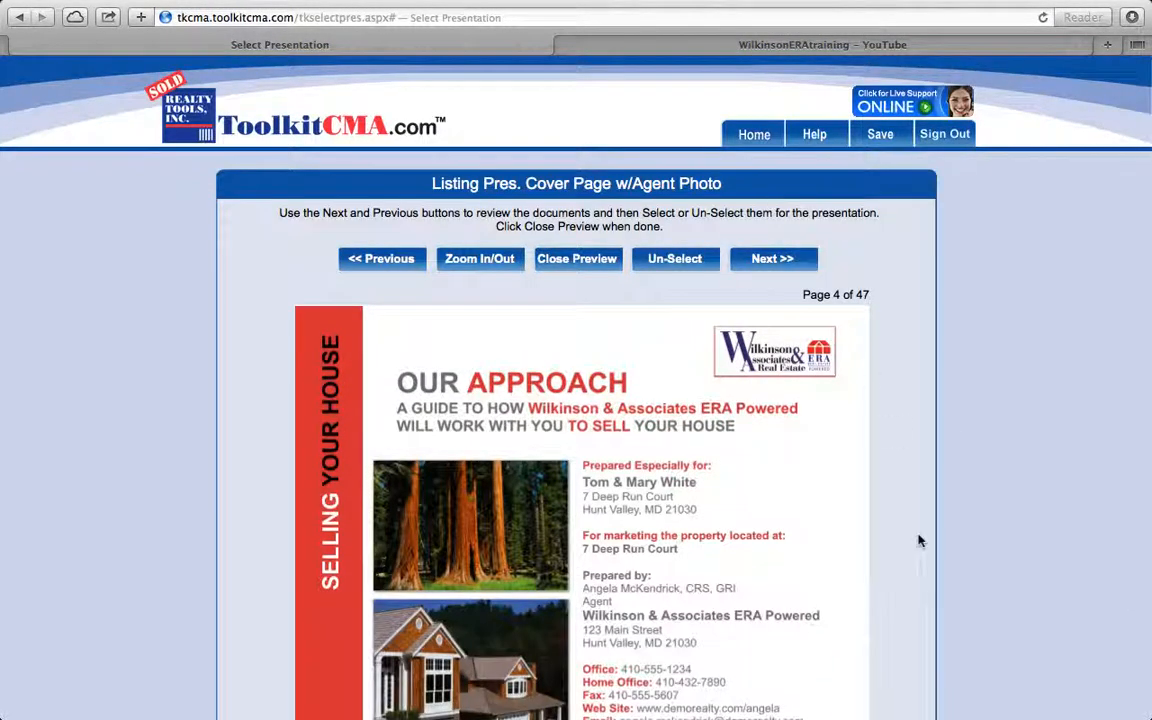
scroll(918, 540, down, 5)
scroll(918, 540, down, 1)
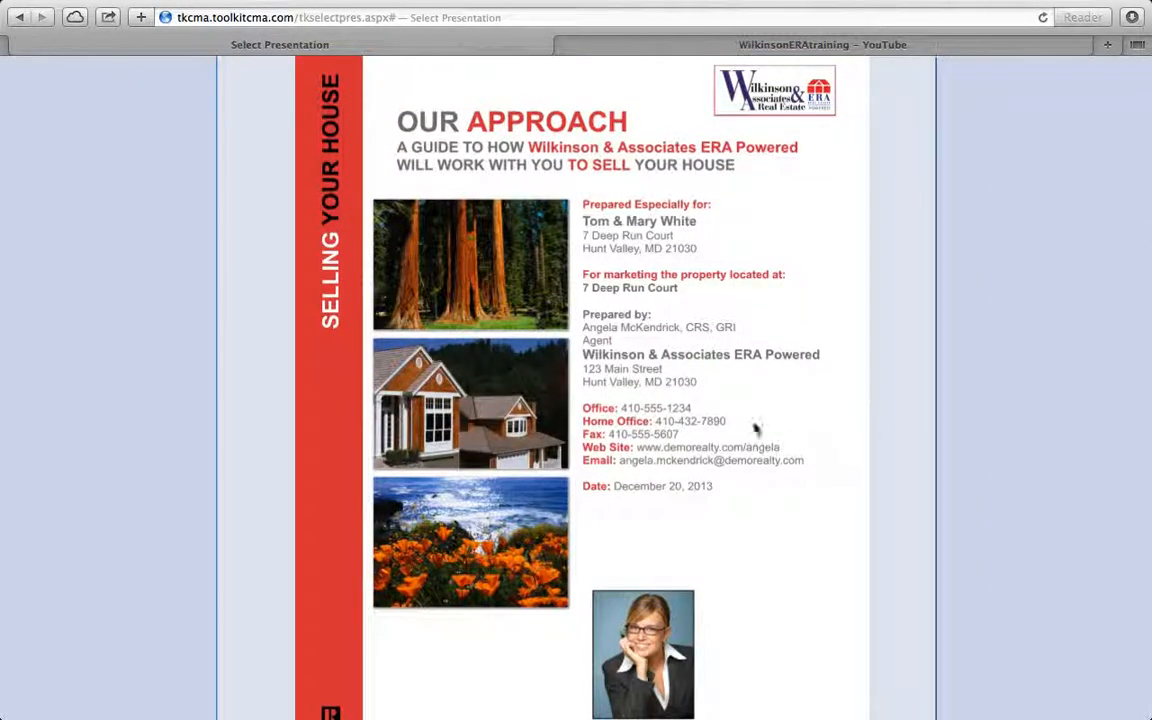
scroll(764, 296, up, 3)
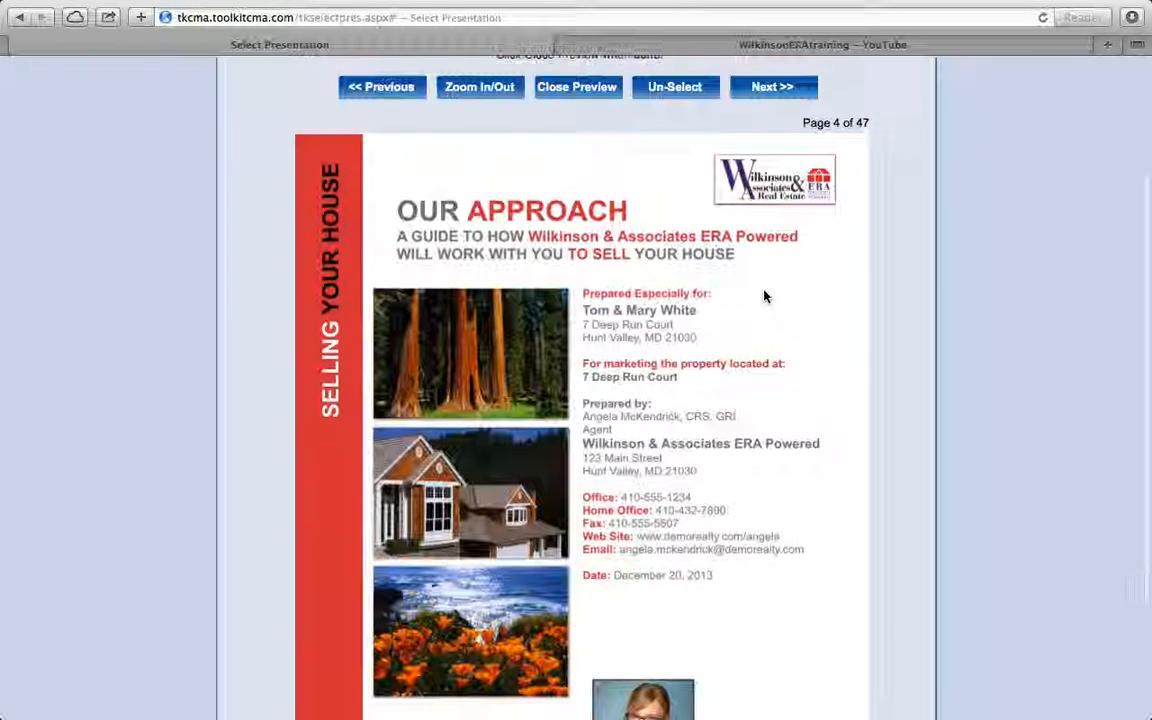
click(767, 92)
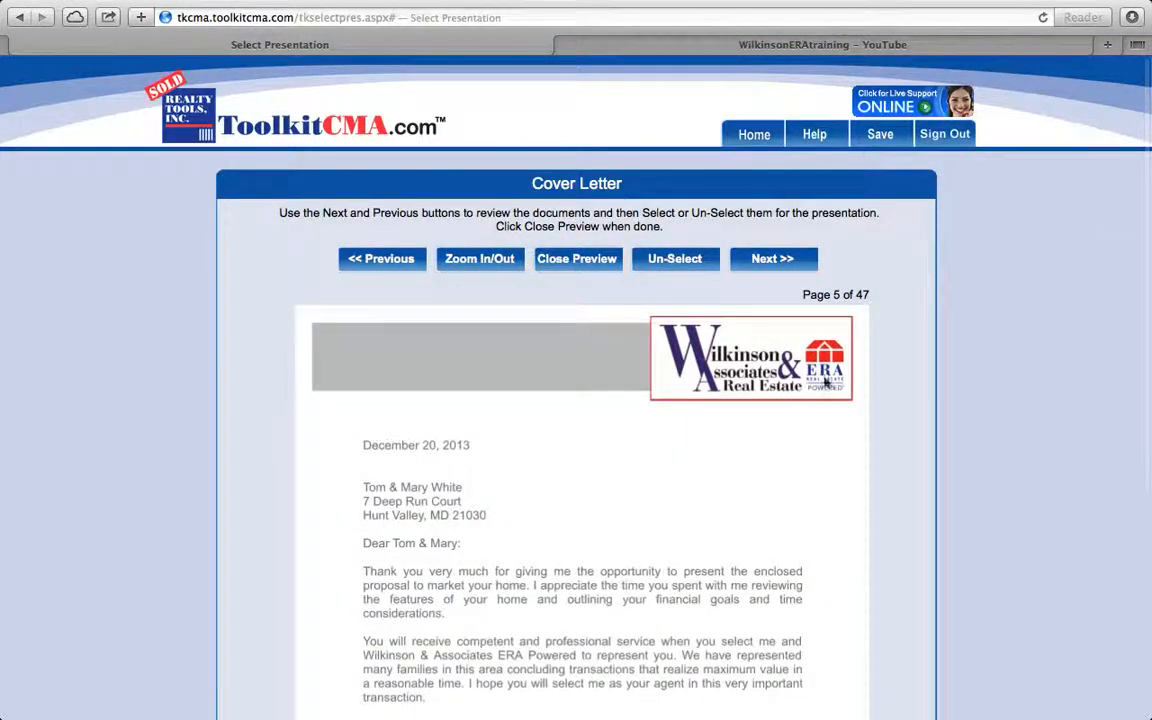
scroll(826, 593, down, 3)
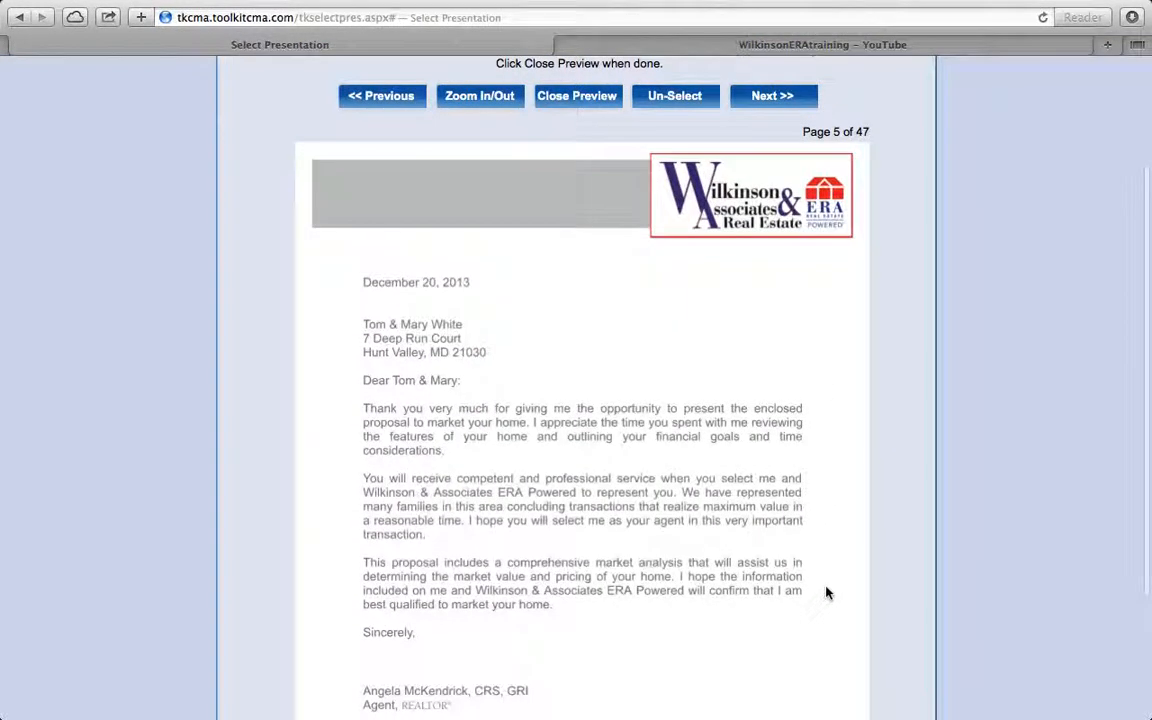
scroll(868, 545, down, 1)
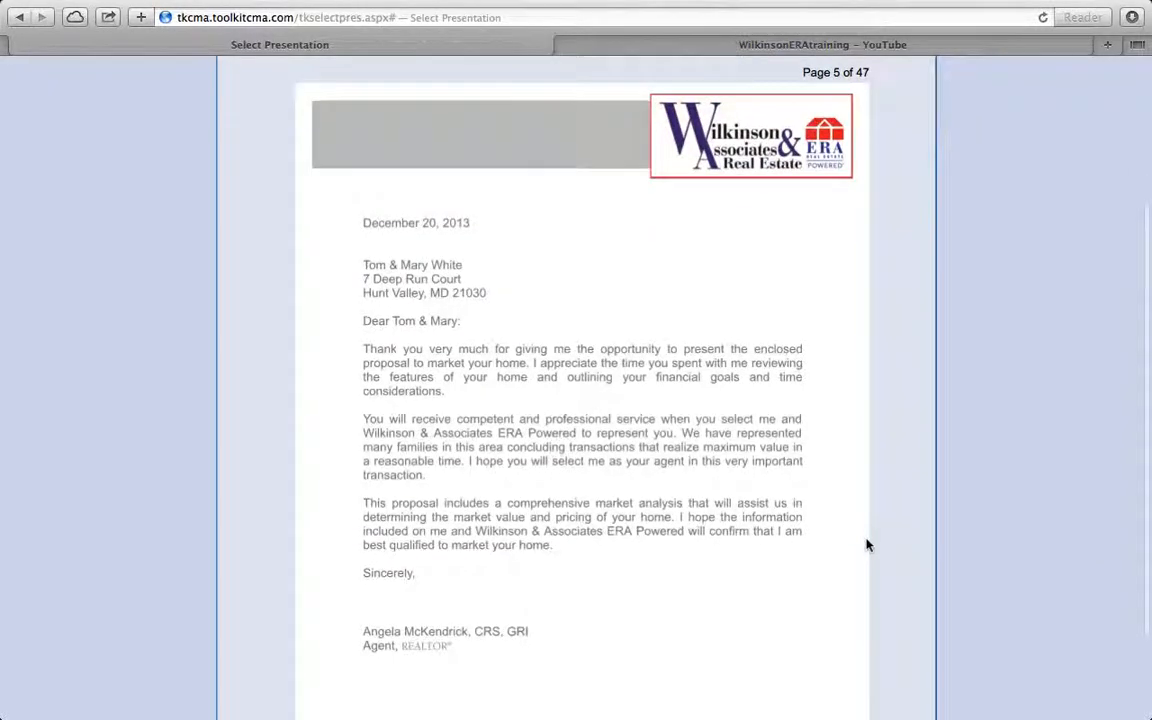
scroll(868, 545, up, 2)
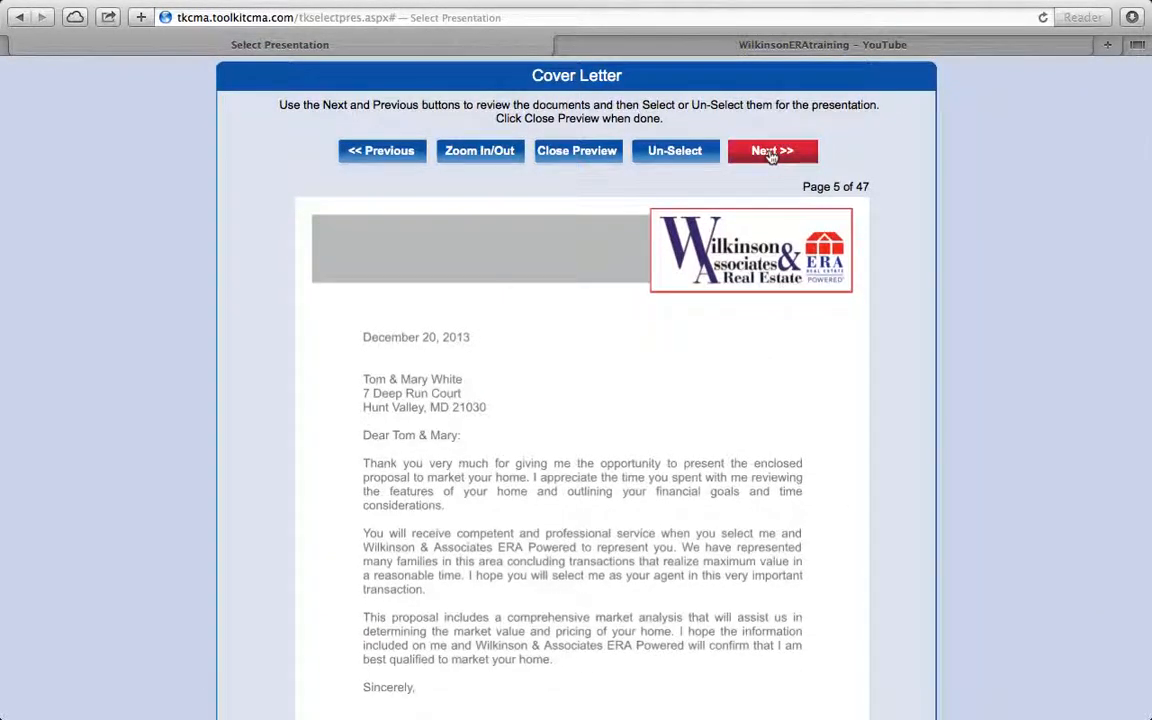
click(772, 152)
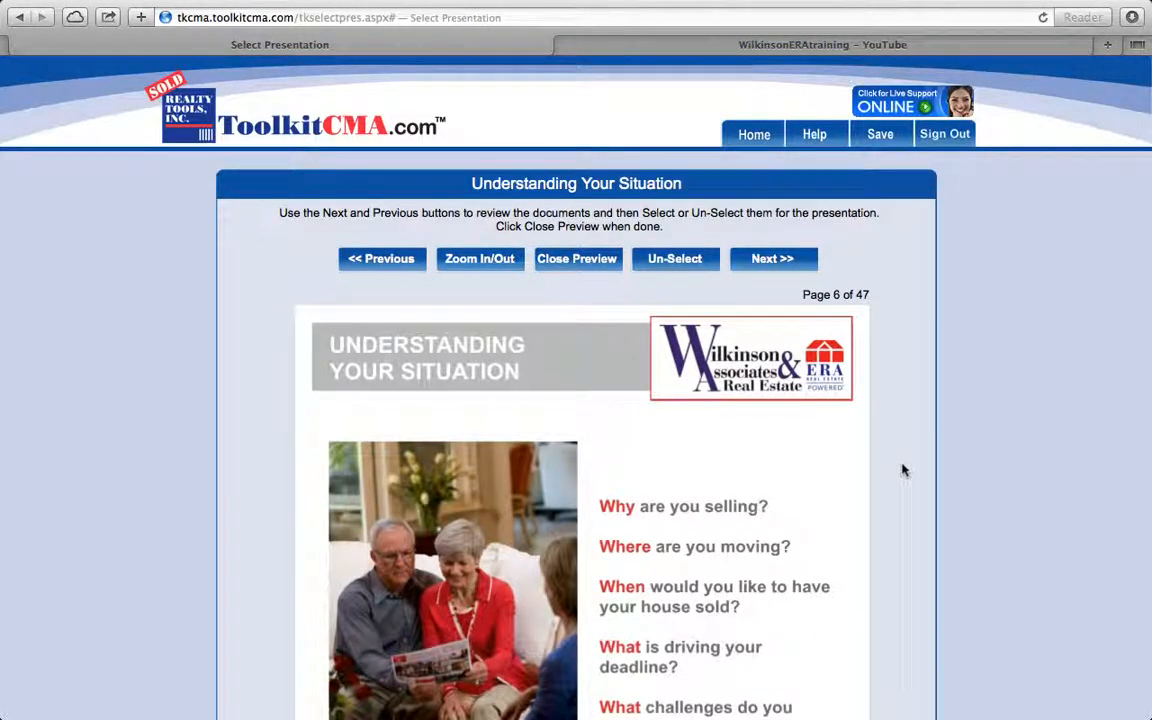
scroll(893, 533, down, 2)
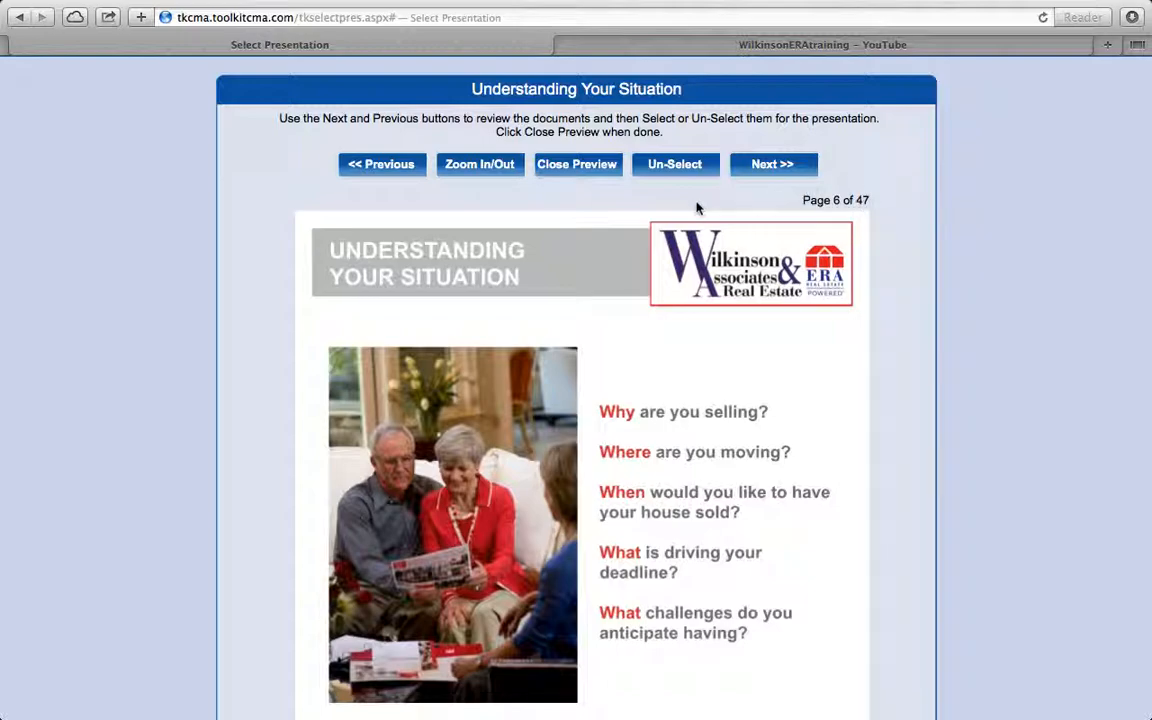
click(584, 170)
Uncheck Cover Page w/Subj Property and International Collection in the document checklist.
scroll(581, 380, down, 2)
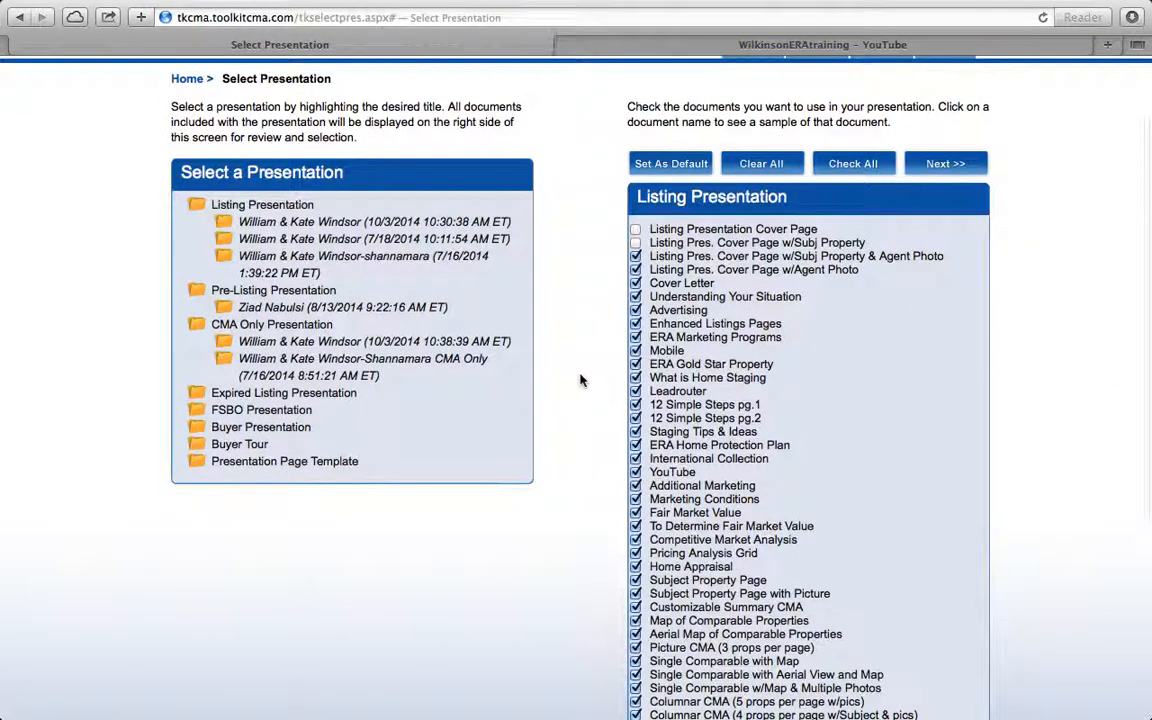
click(635, 243)
scroll(610, 328, down, 3)
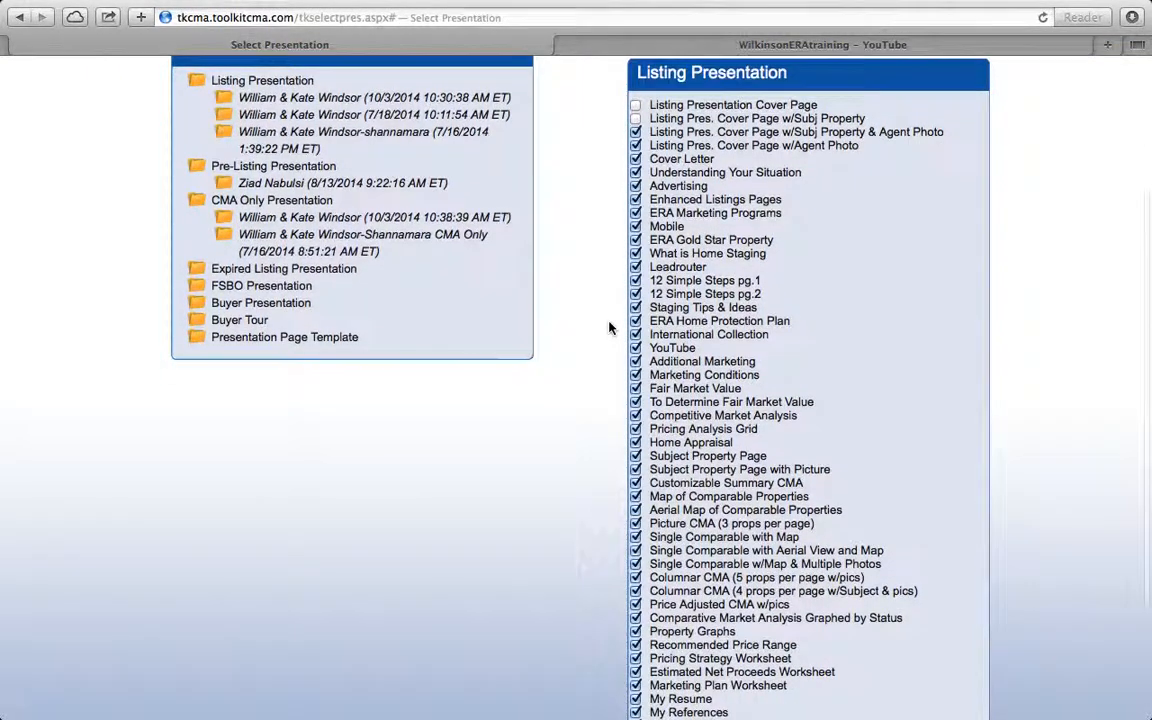
scroll(610, 328, down, 2)
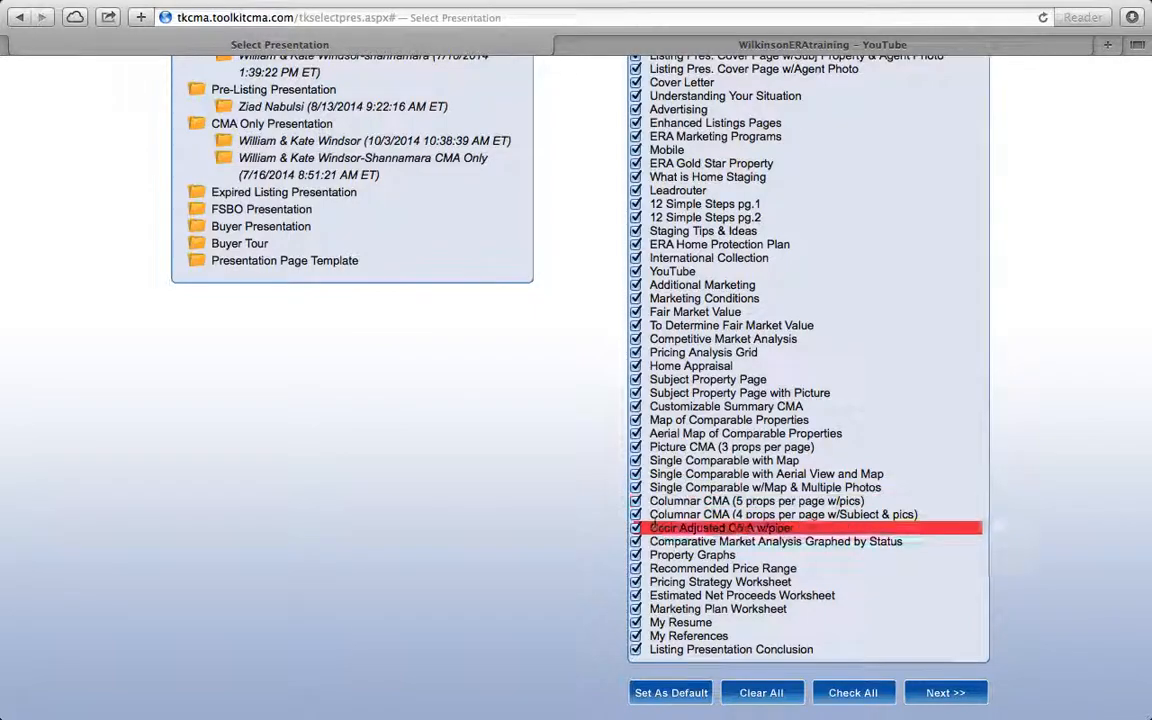
click(636, 259)
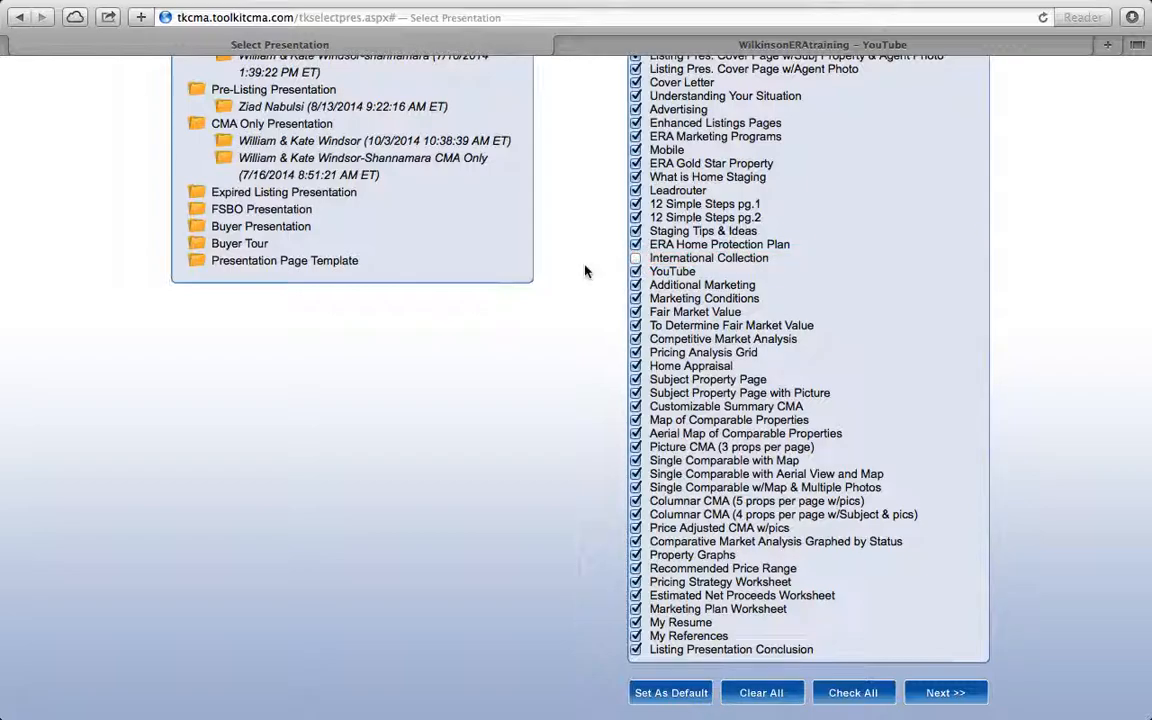
scroll(585, 271, up, 4)
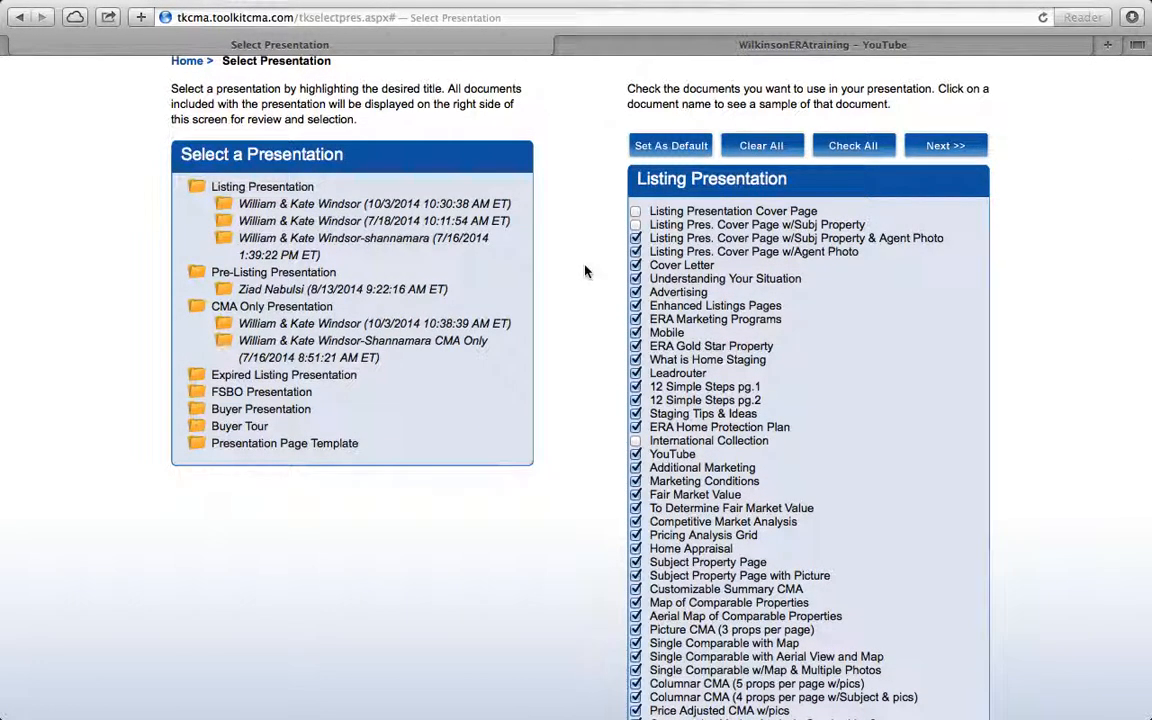
scroll(585, 271, up, 2)
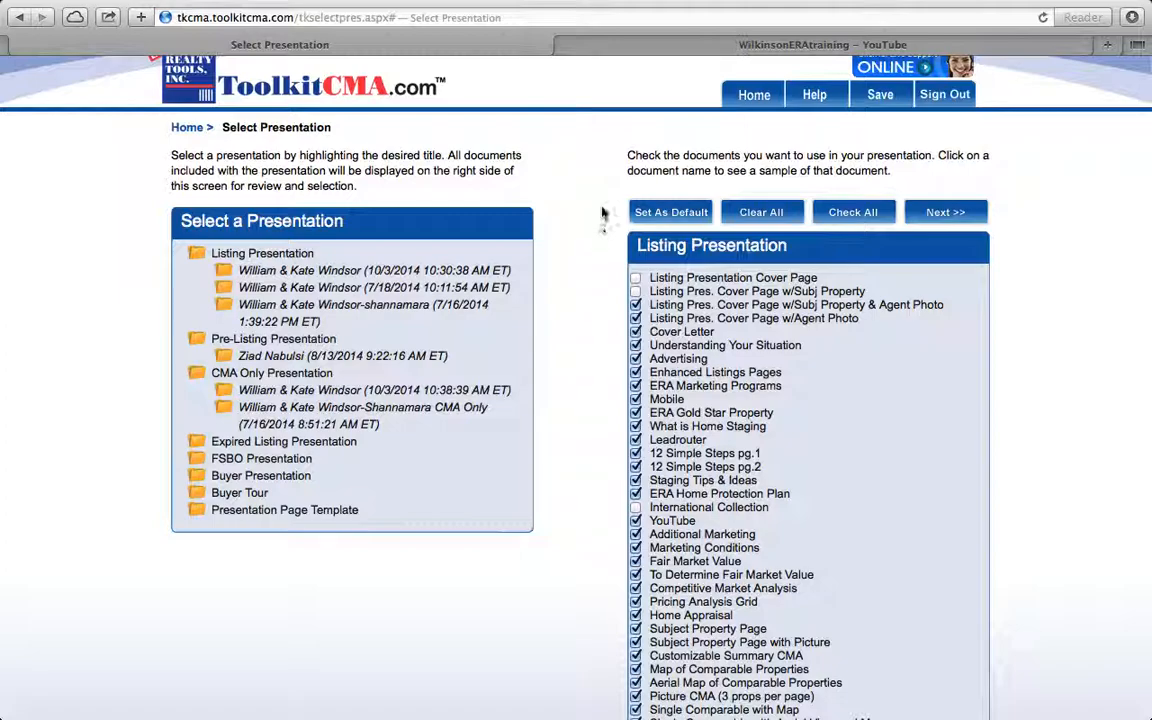
Save the checked documents as the default set and continue past the multiple-photos warning.
click(680, 214)
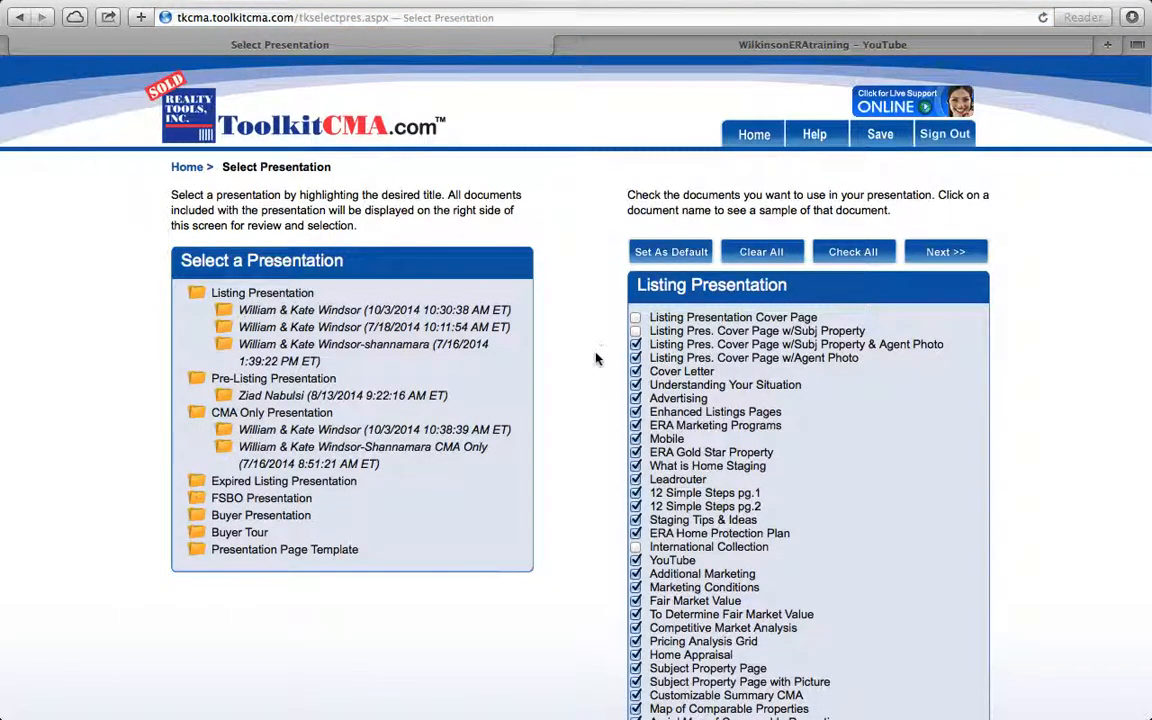
scroll(580, 472, down, 1)
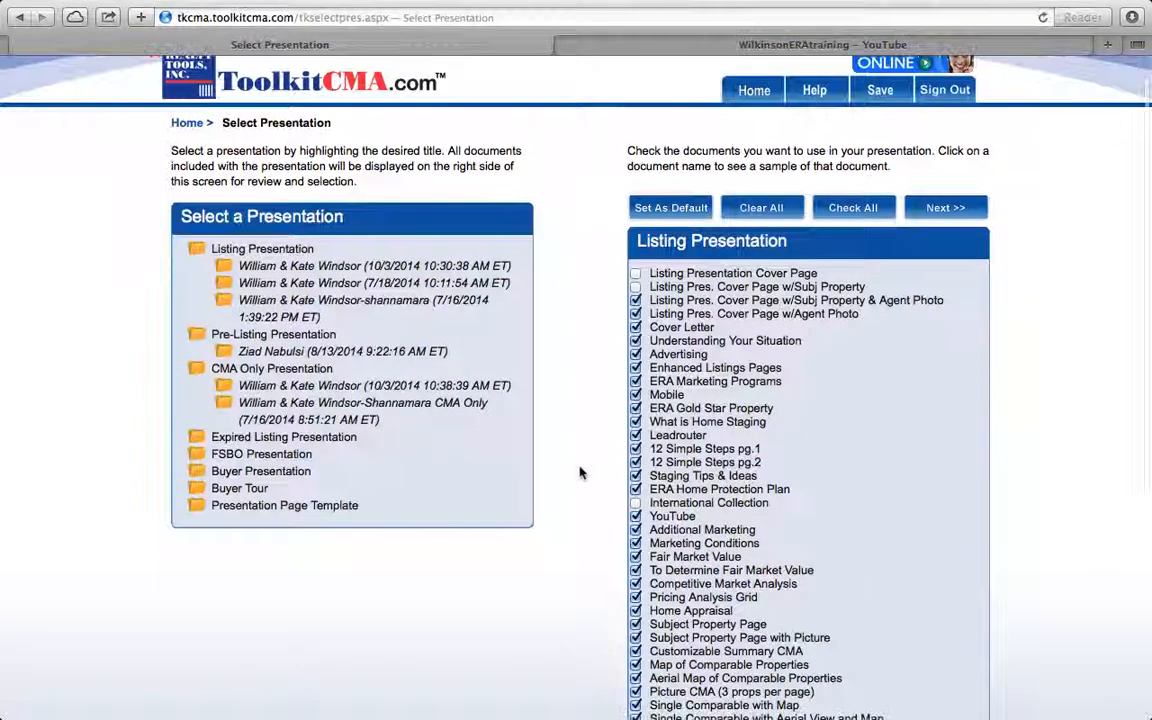
click(942, 209)
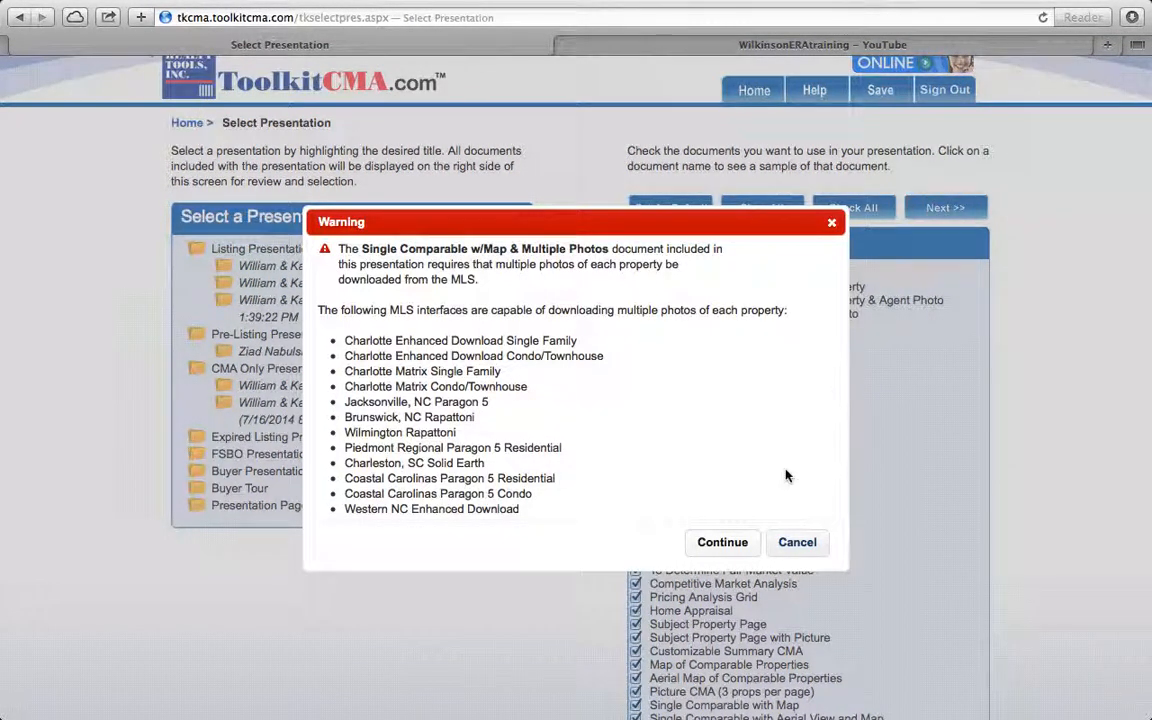
click(721, 550)
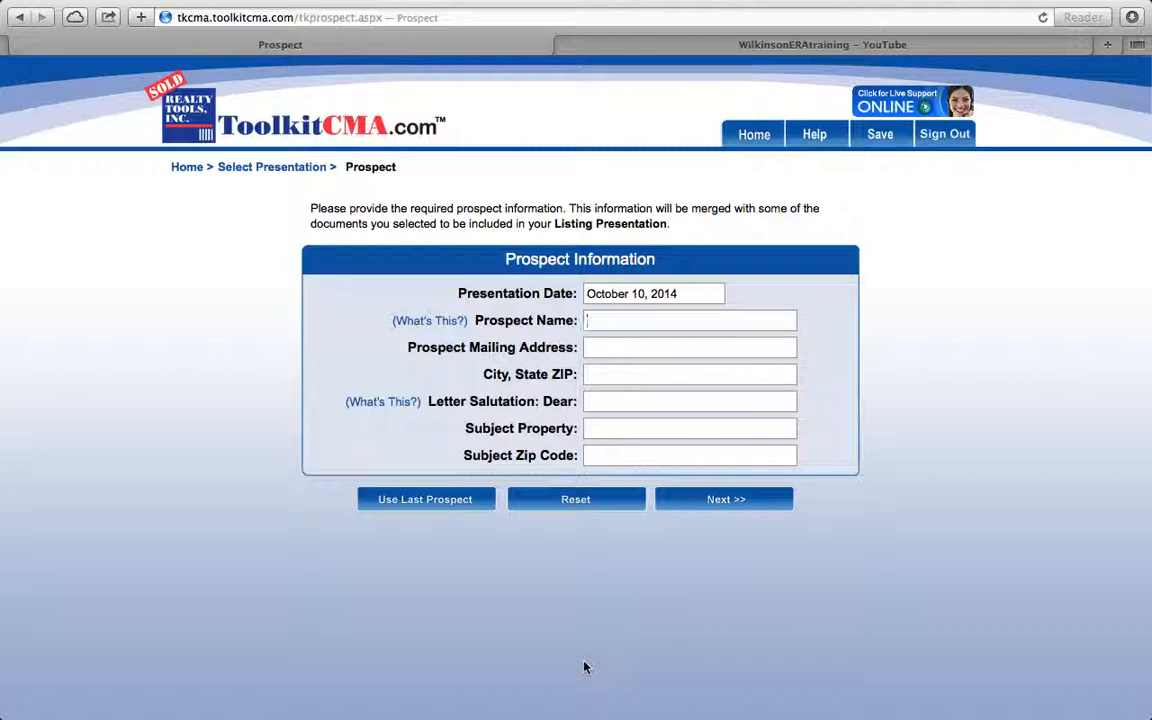
Fill the prospect form with the last prospect's details and continue to the Cover Letter.
click(424, 507)
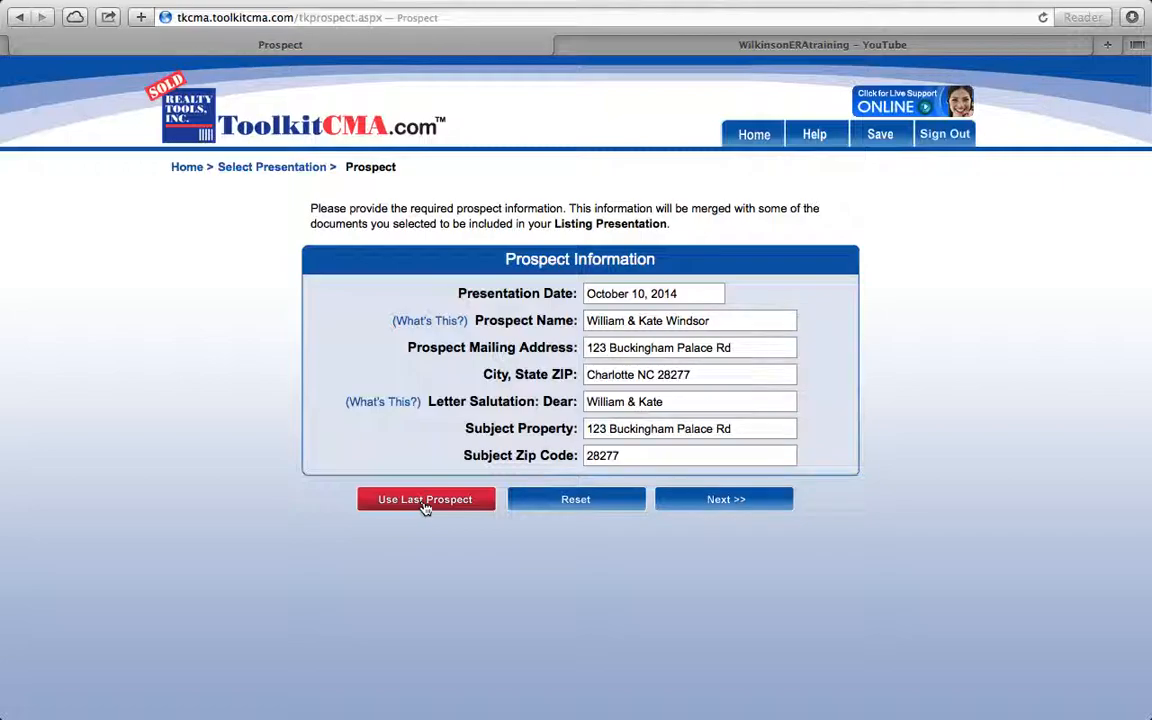
click(720, 500)
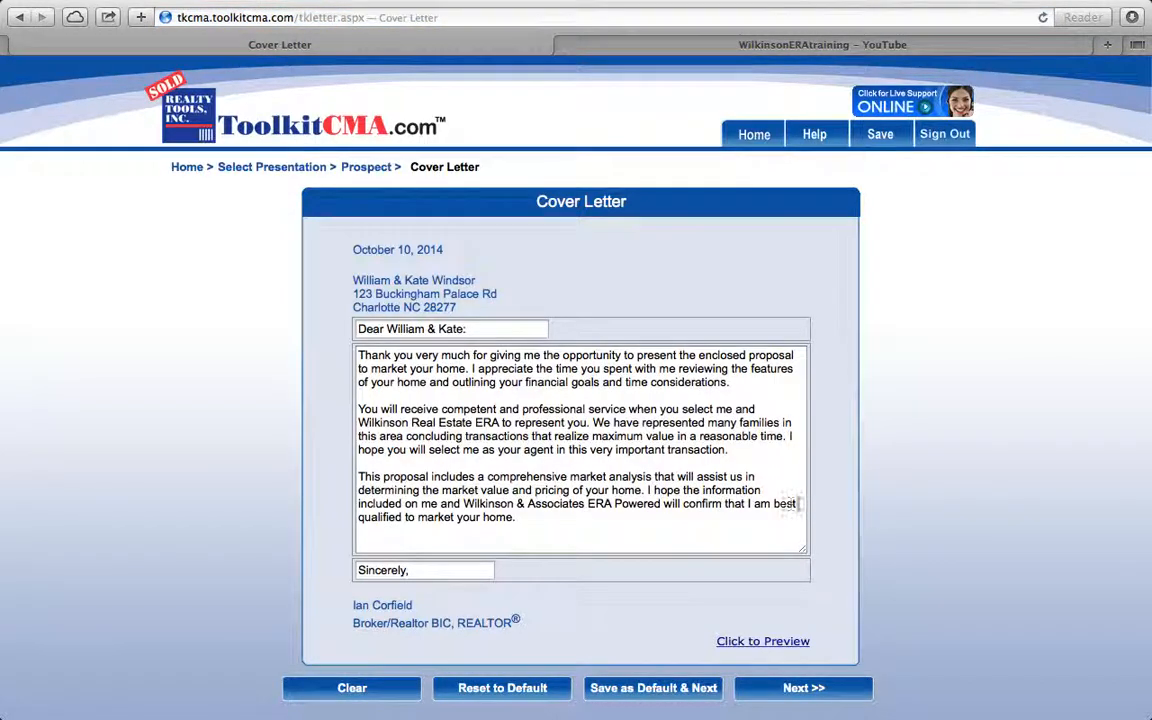
scroll(824, 529, down, 2)
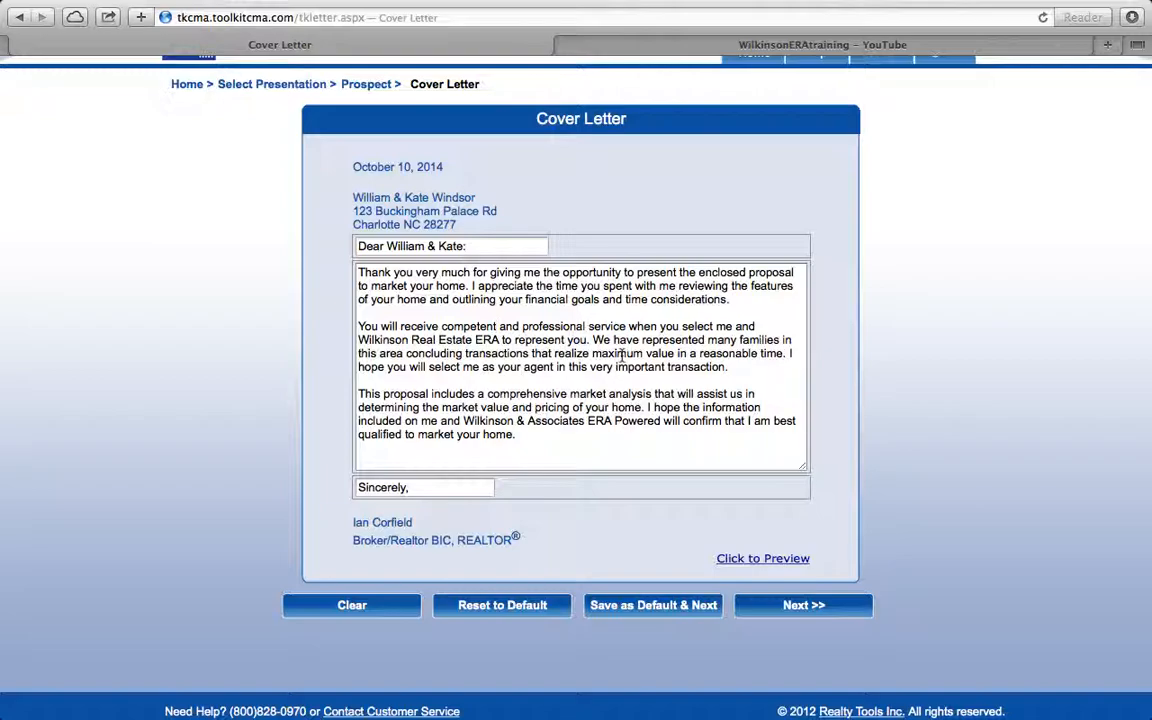
Preview the cover letter as a PDF, then save it as default and proceed to MLS data.
click(780, 558)
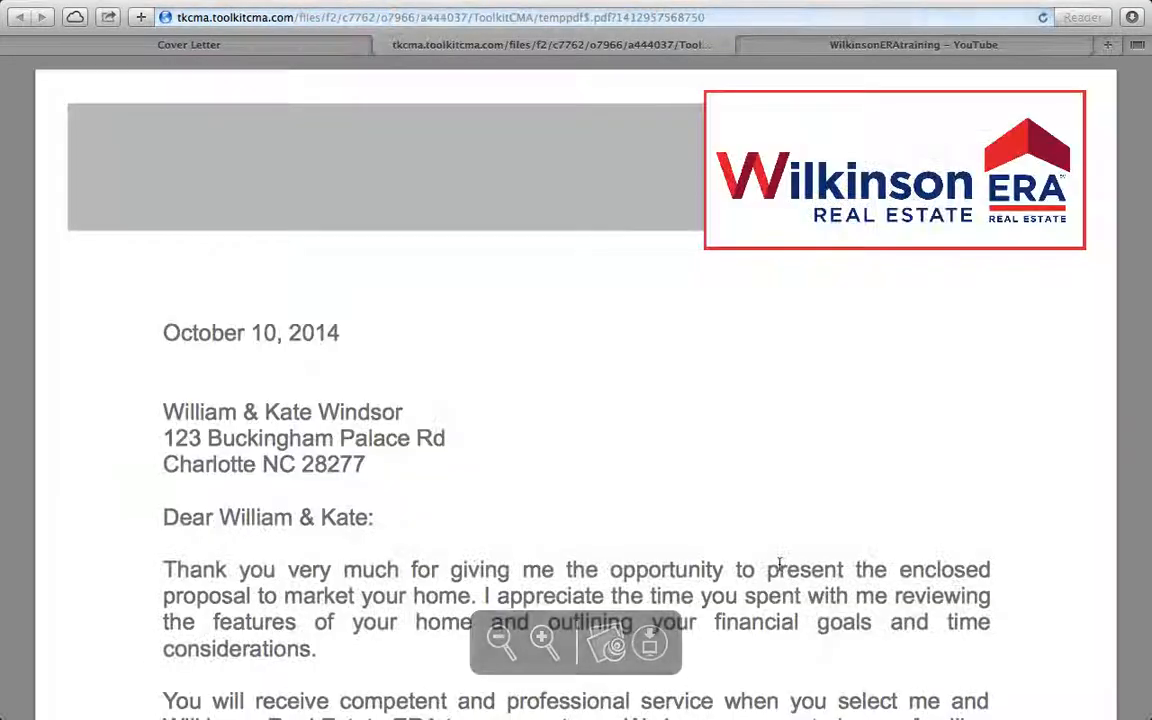
scroll(1032, 541, down, 6)
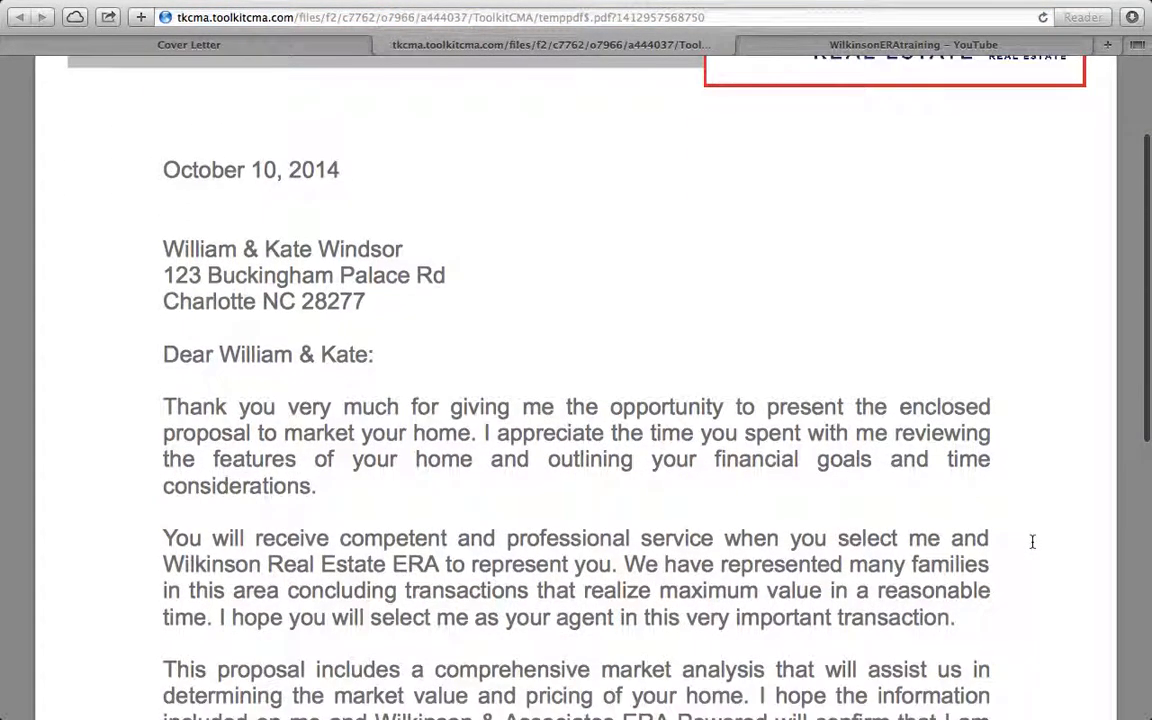
scroll(1032, 541, down, 8)
scroll(1032, 541, up, 6)
scroll(1032, 541, up, 6)
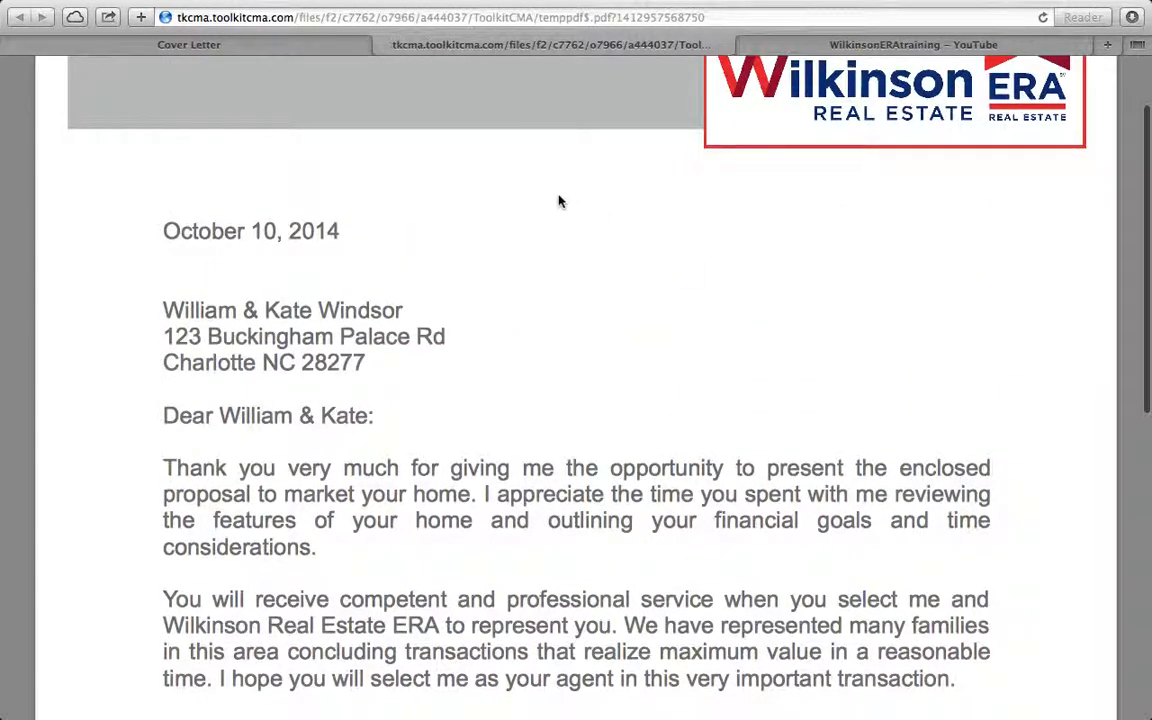
click(355, 44)
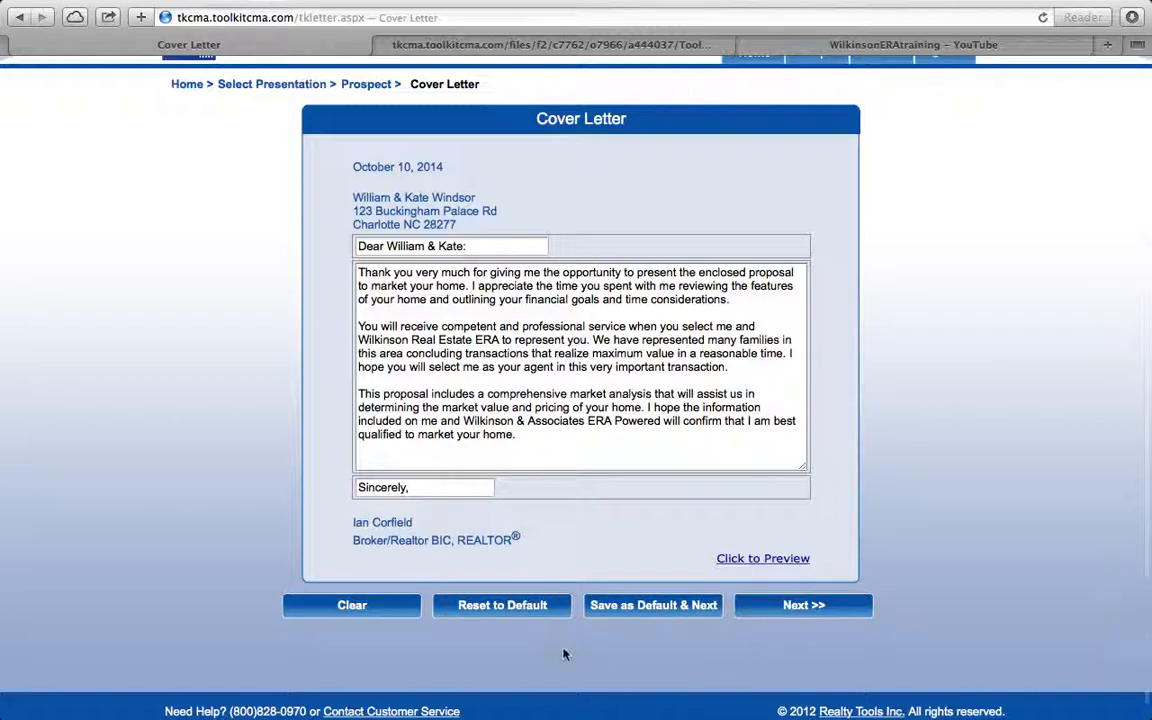
click(594, 612)
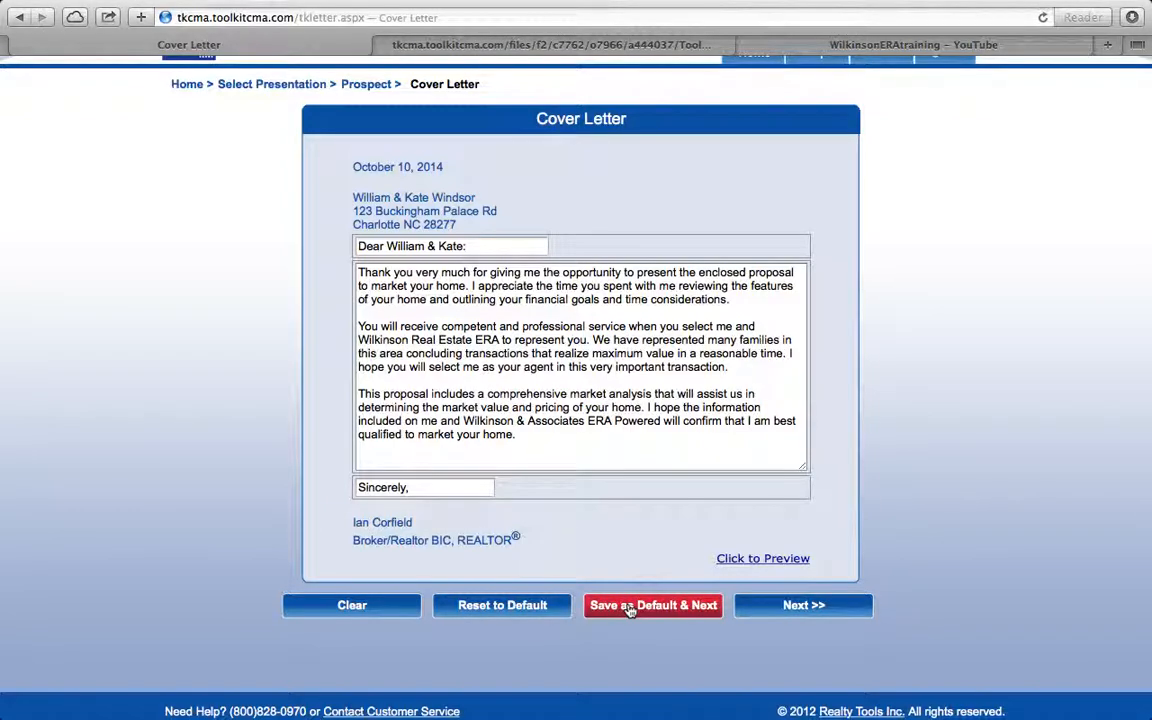
click(797, 608)
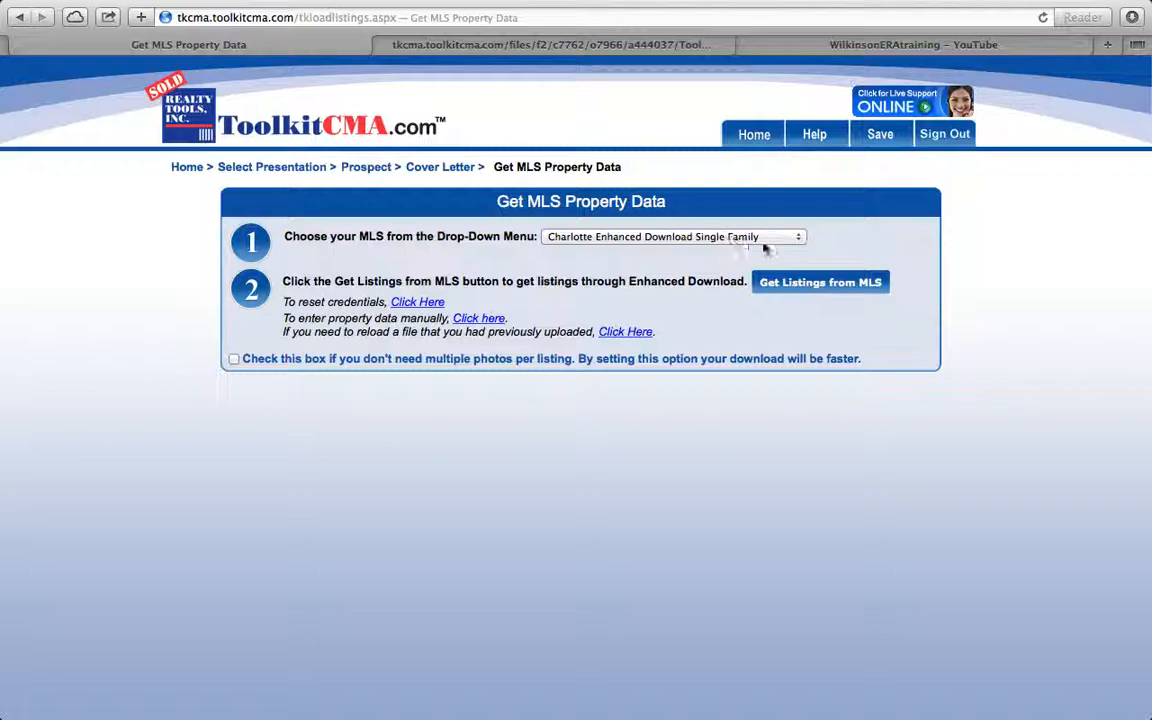
Choose Charlotte Enhanced Download Single Family as the MLS and request its listings.
click(798, 238)
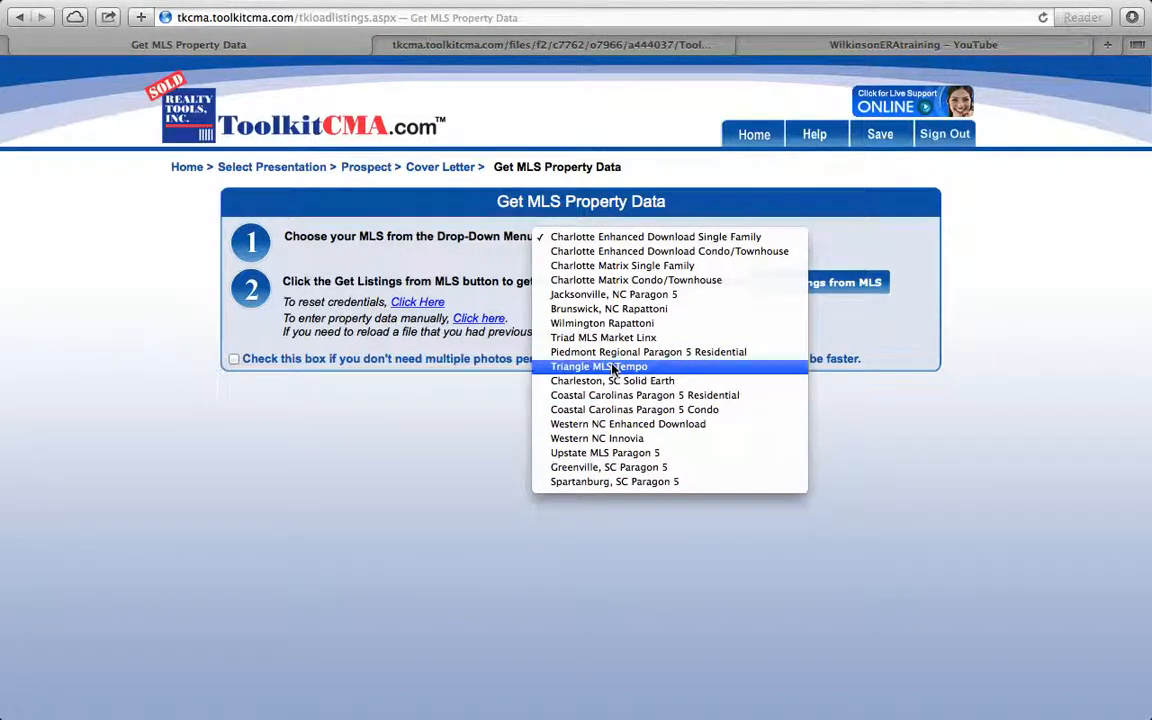
click(628, 241)
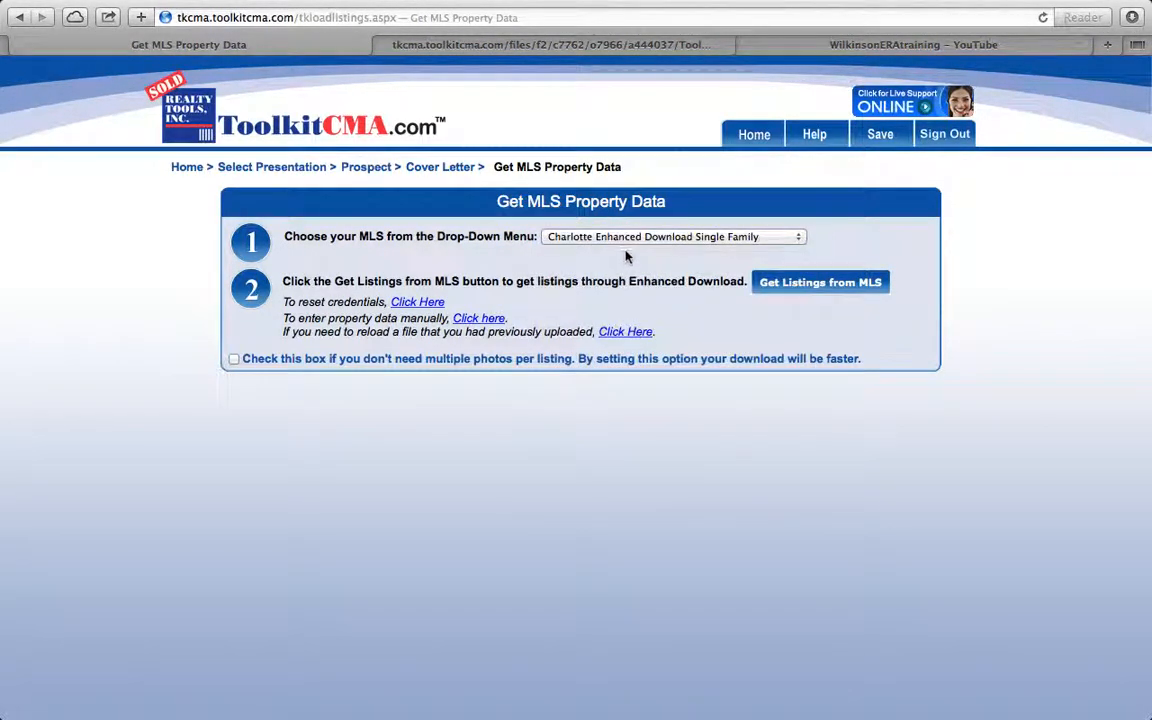
click(839, 285)
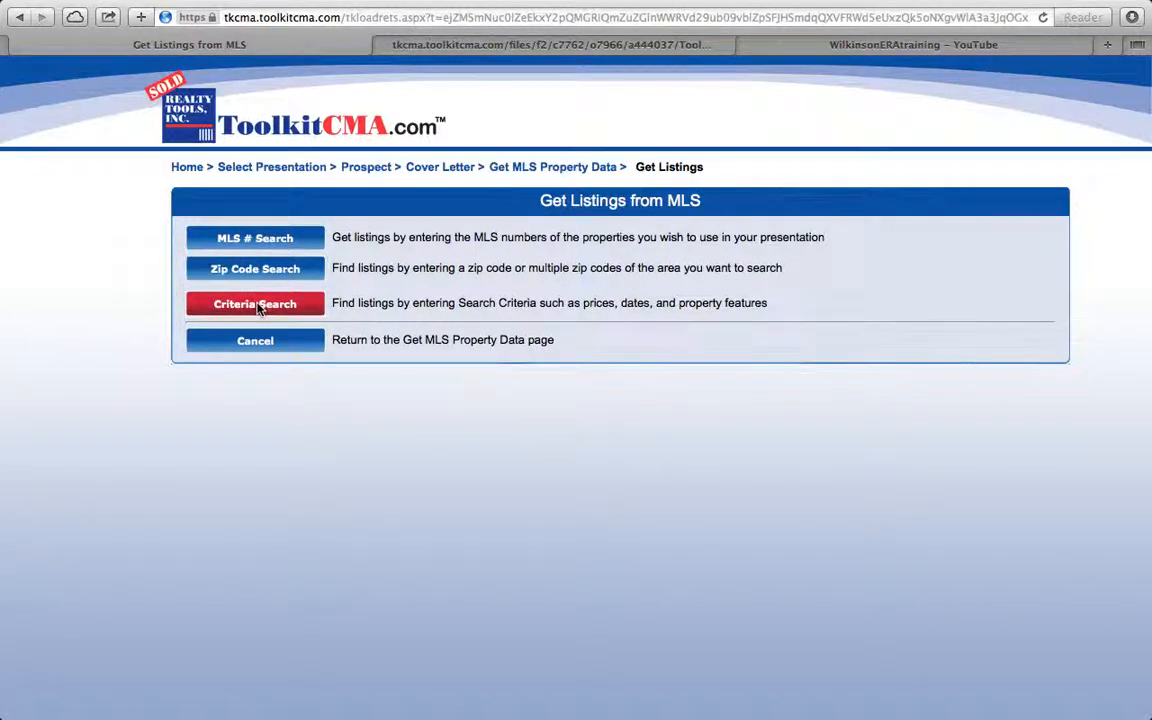
Search by MLS number using the saved list of nine MLS numbers and download those listings.
click(257, 240)
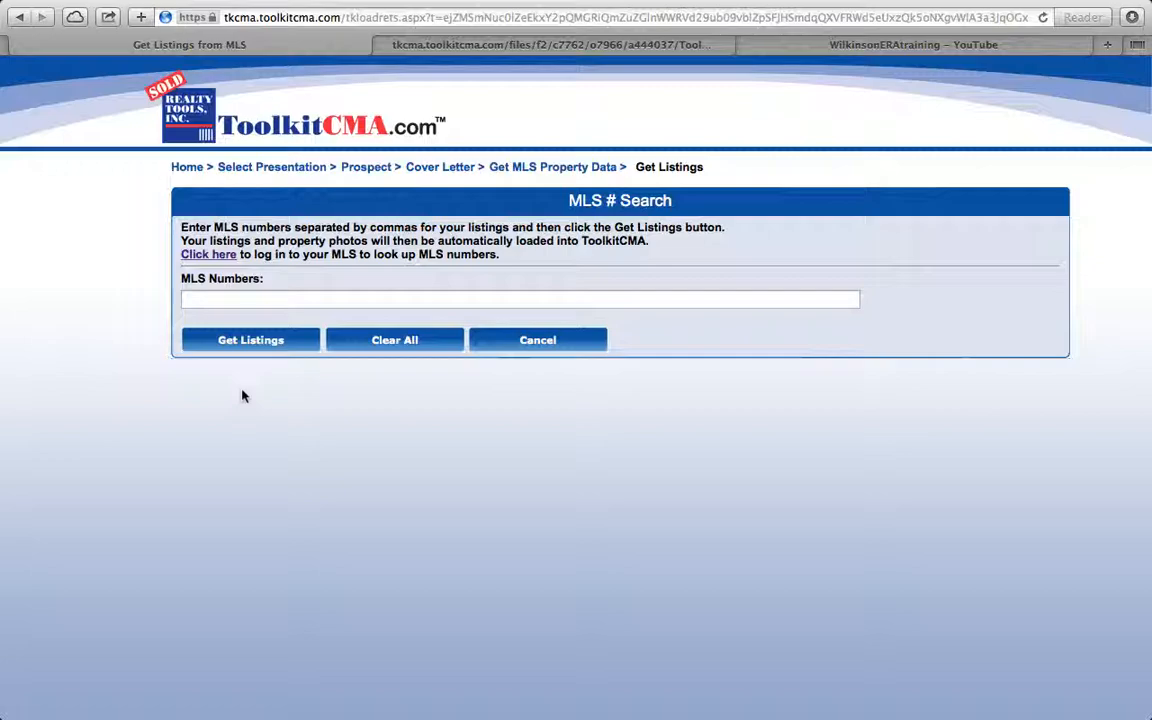
click(245, 298)
text(2)
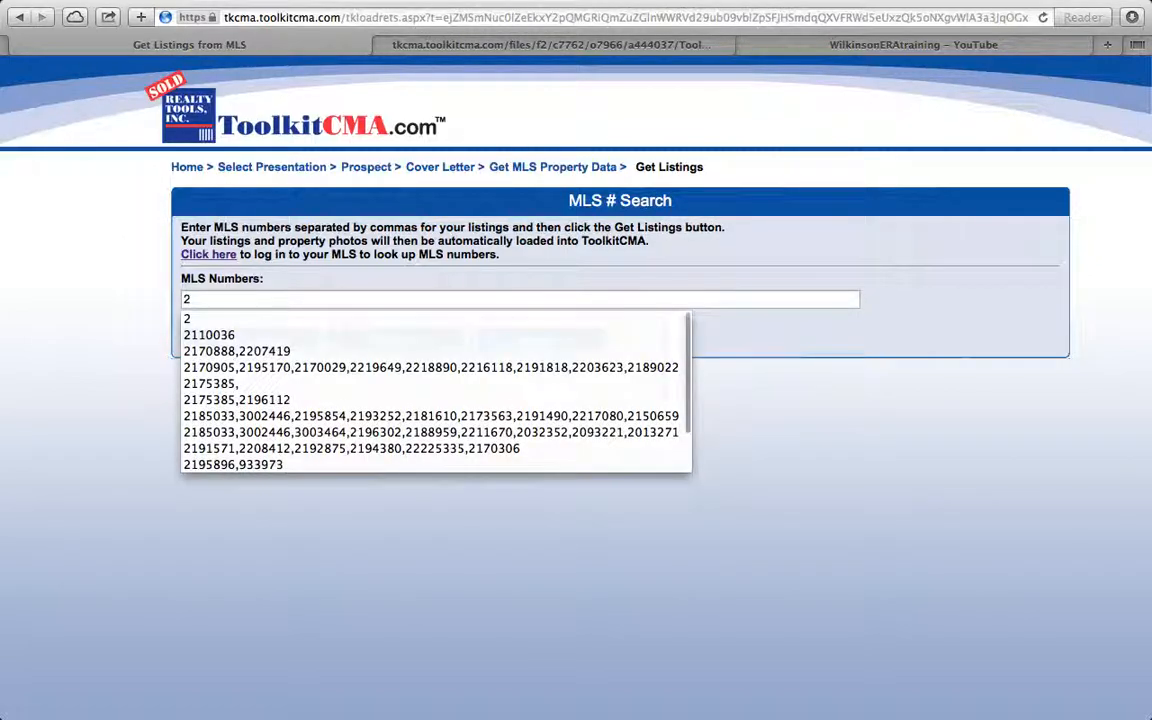
click(416, 368)
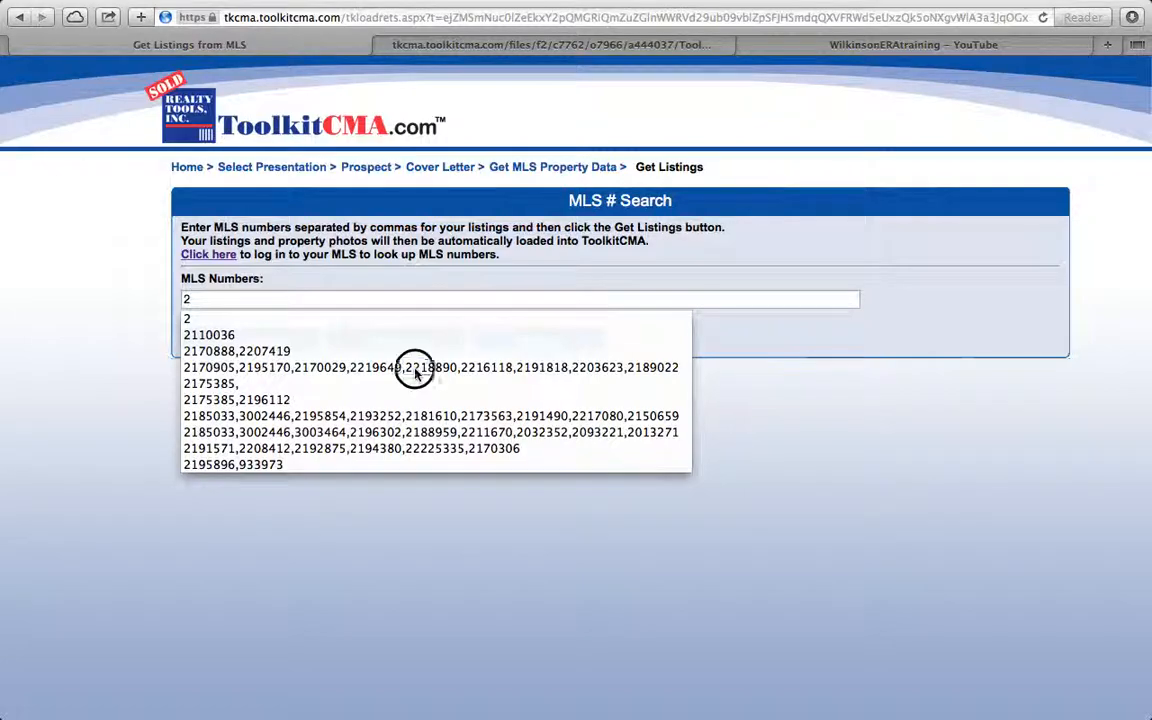
click(785, 354)
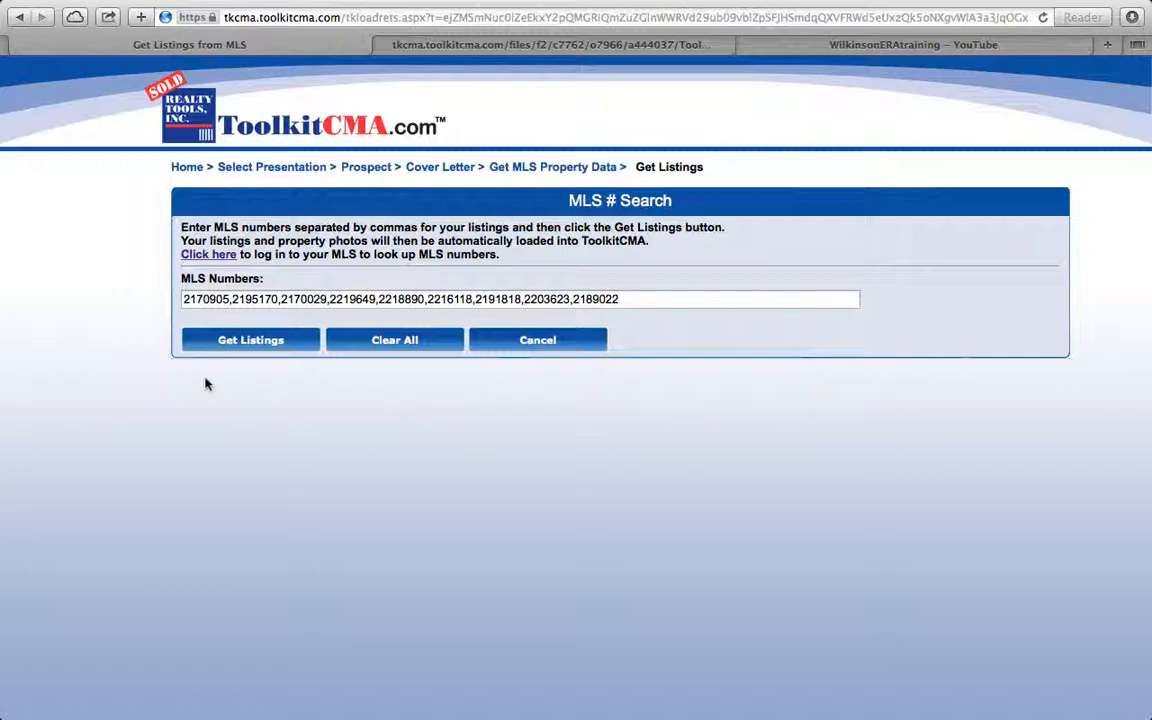
click(228, 343)
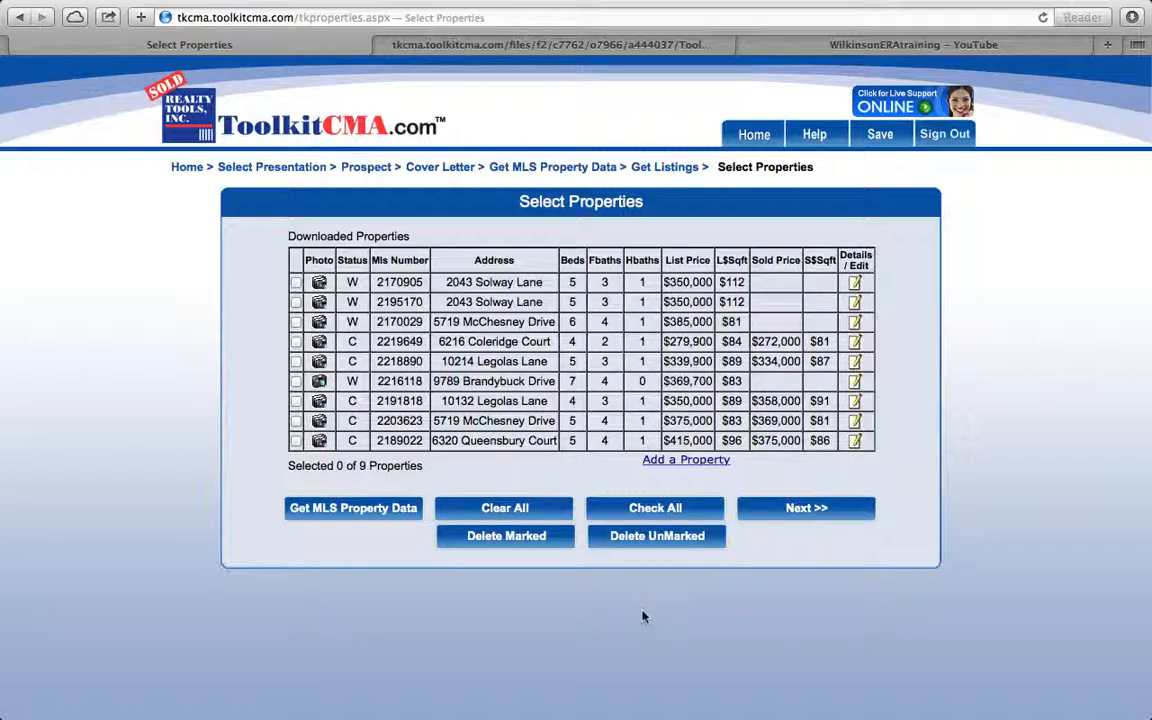
Check all nine downloaded properties, then uncheck MLS 2170905 to leave 8 selected.
click(656, 508)
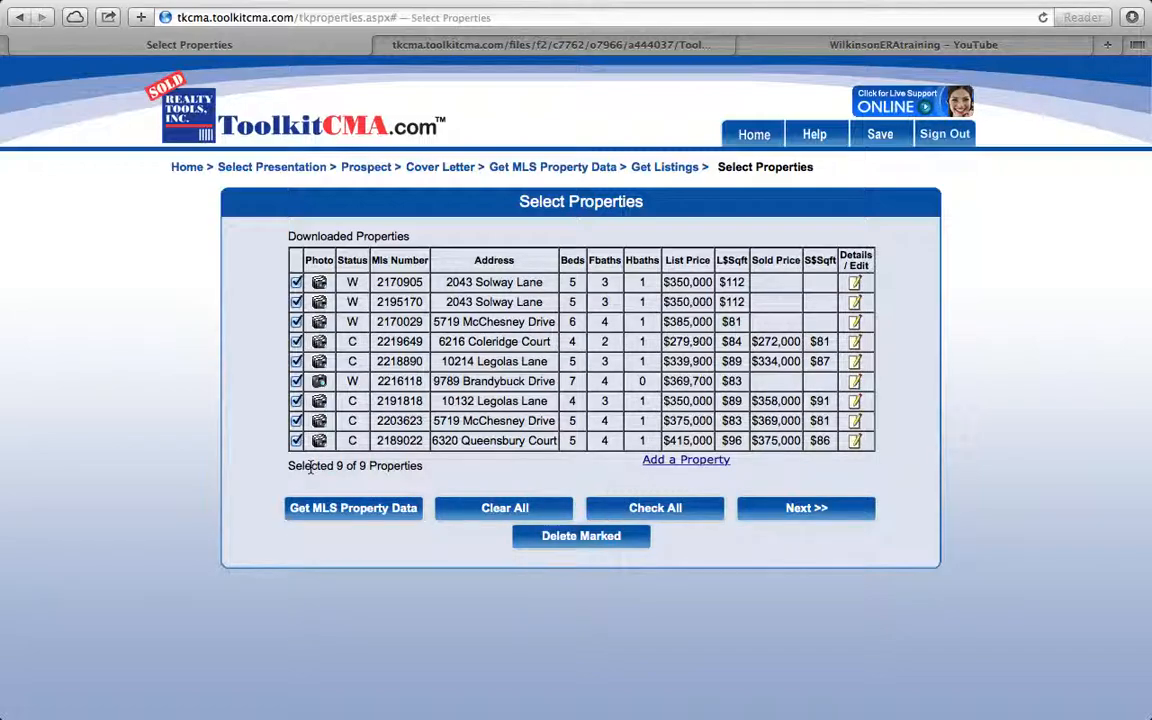
click(296, 283)
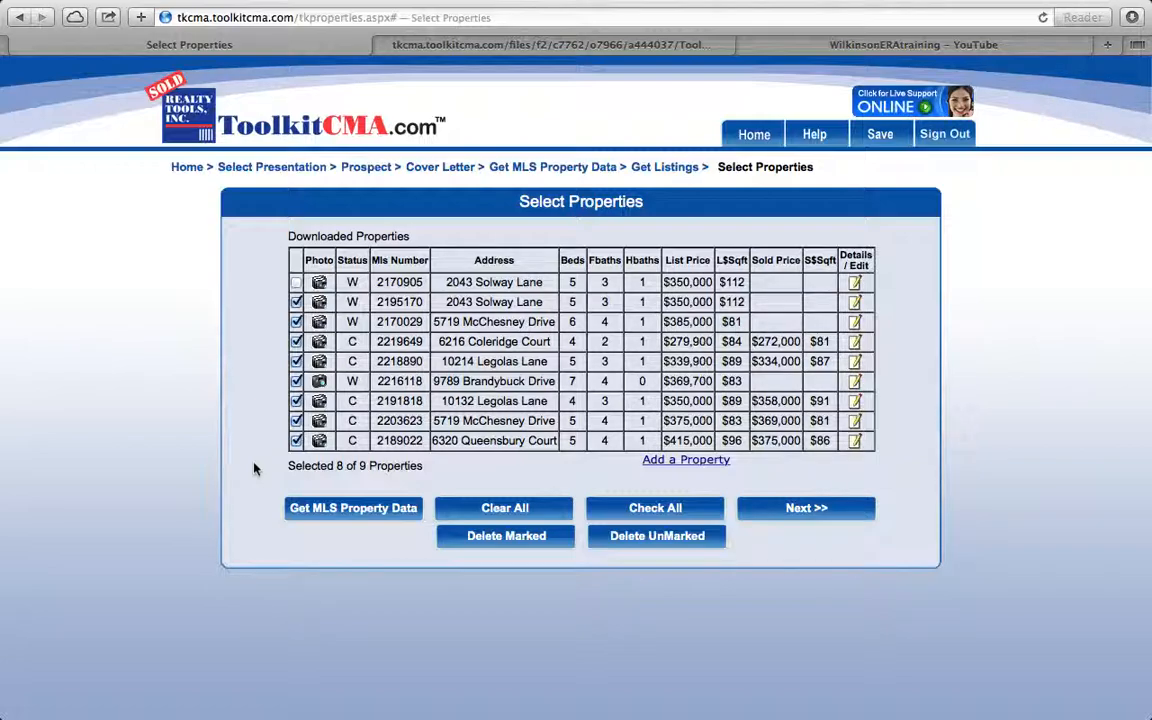
mouse_move(734, 6)
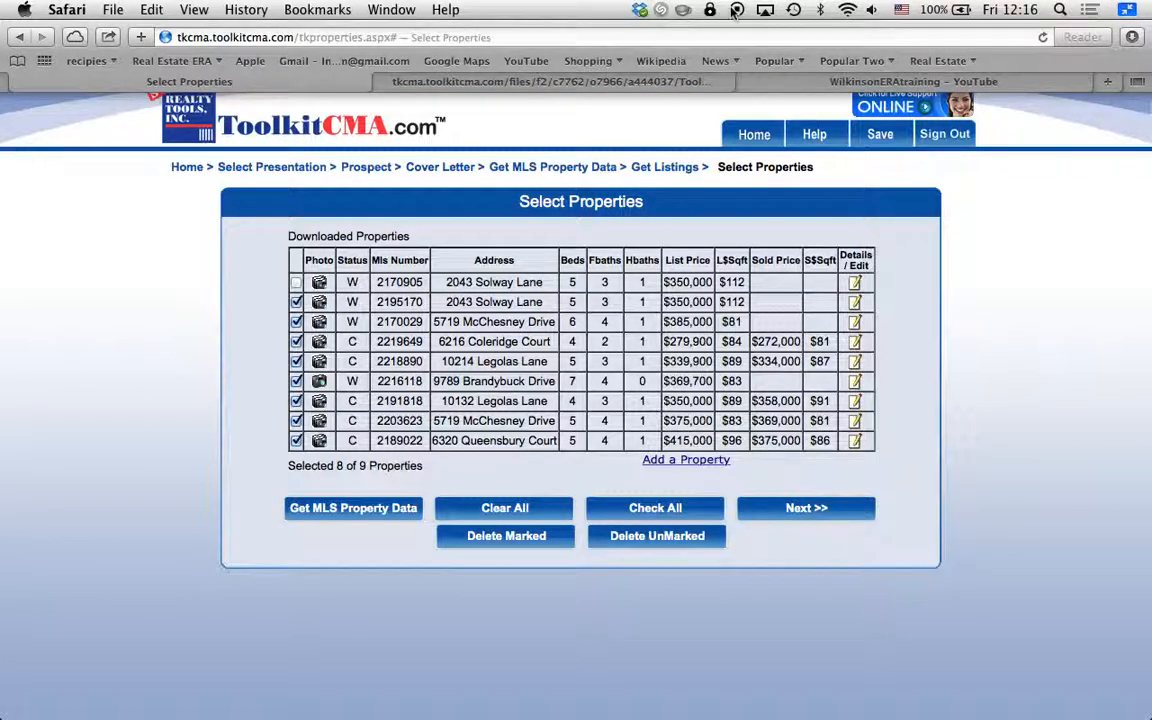